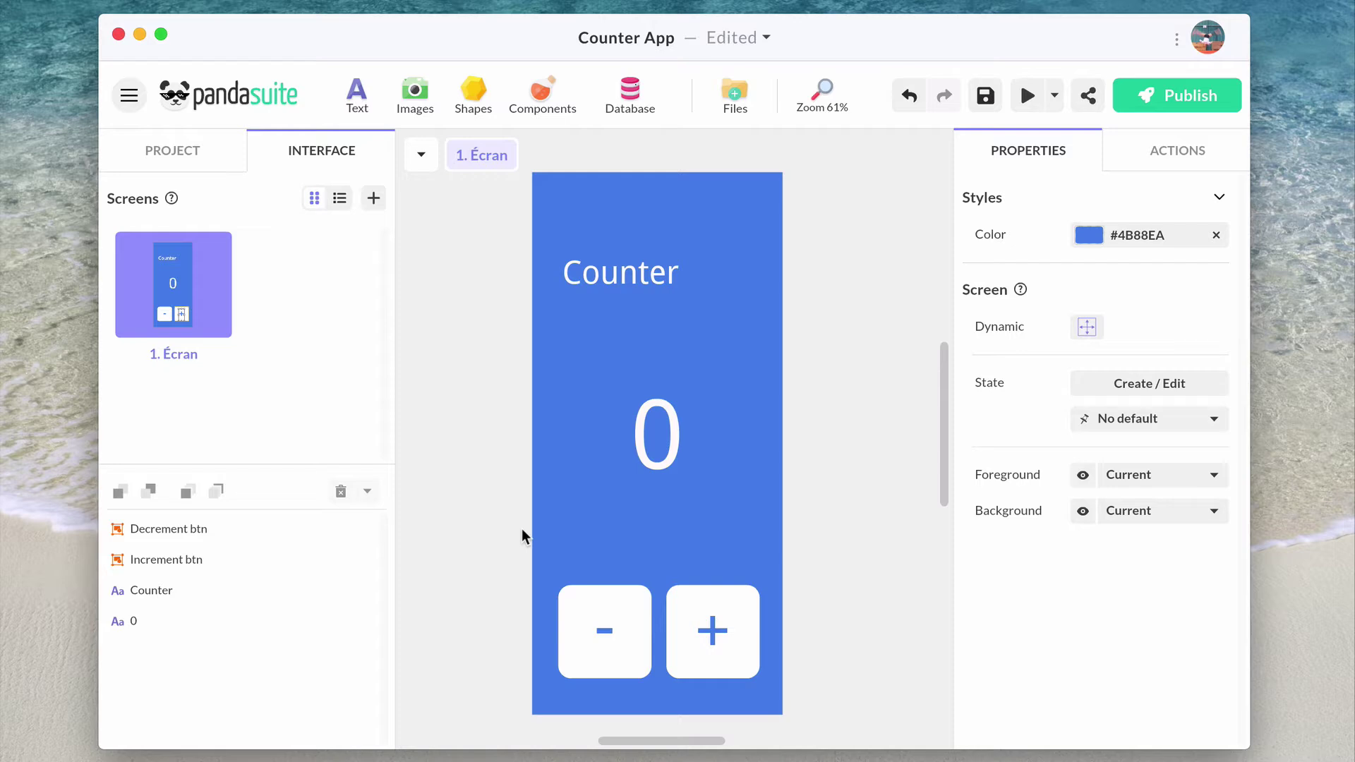
Add Pandasuite Database 1 to the Counter App project from the Database menu
left_click(630, 95)
left_click(498, 164)
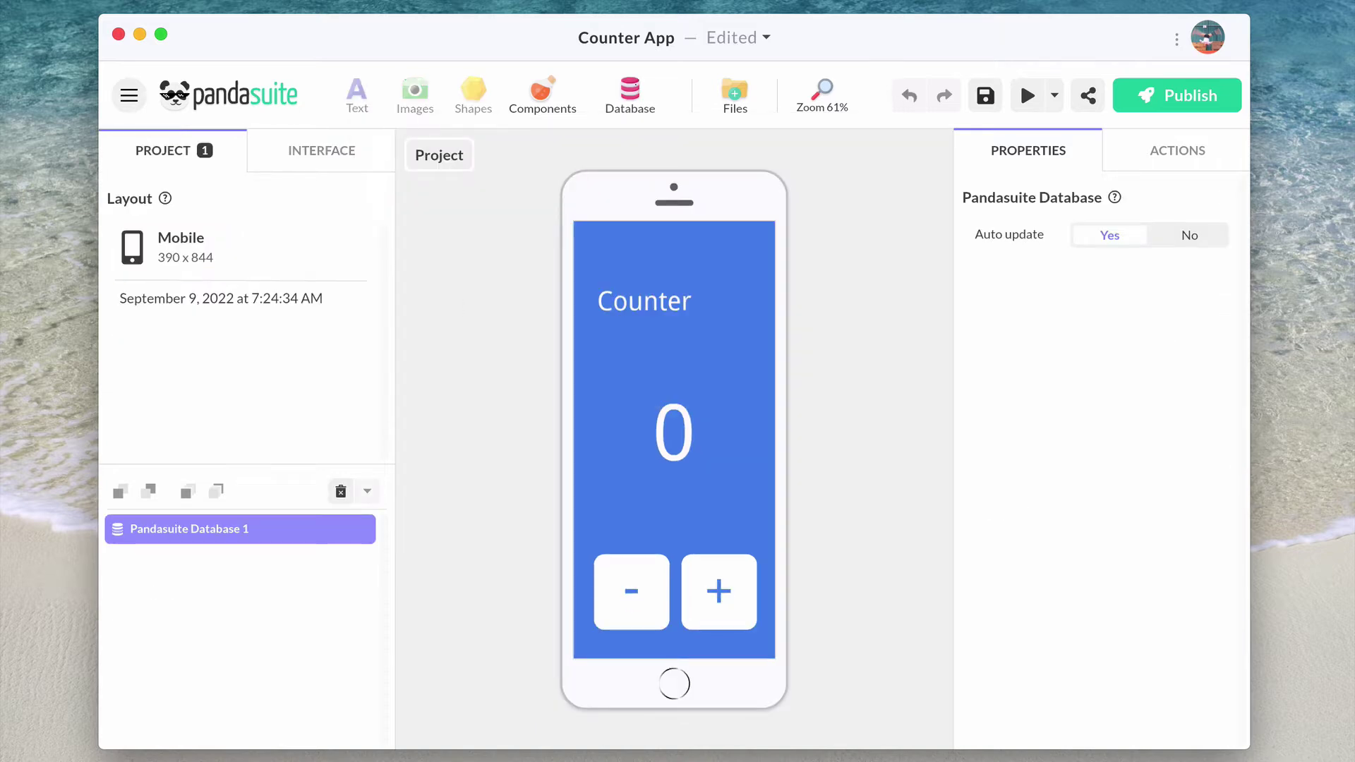
Add a Number property named counter with value 0 to Pandasuite Database 1, and save
mouse_move(240, 529)
left_click(364, 531)
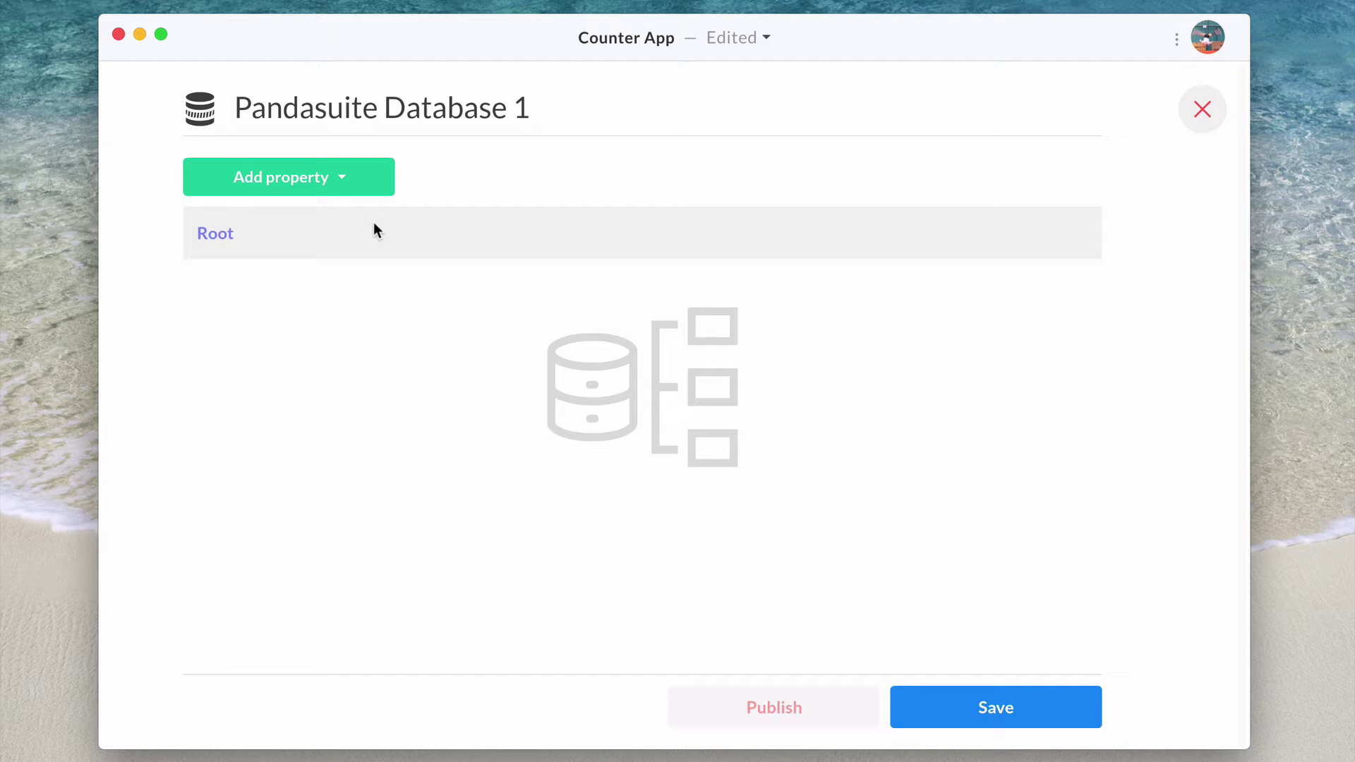
left_click(355, 178)
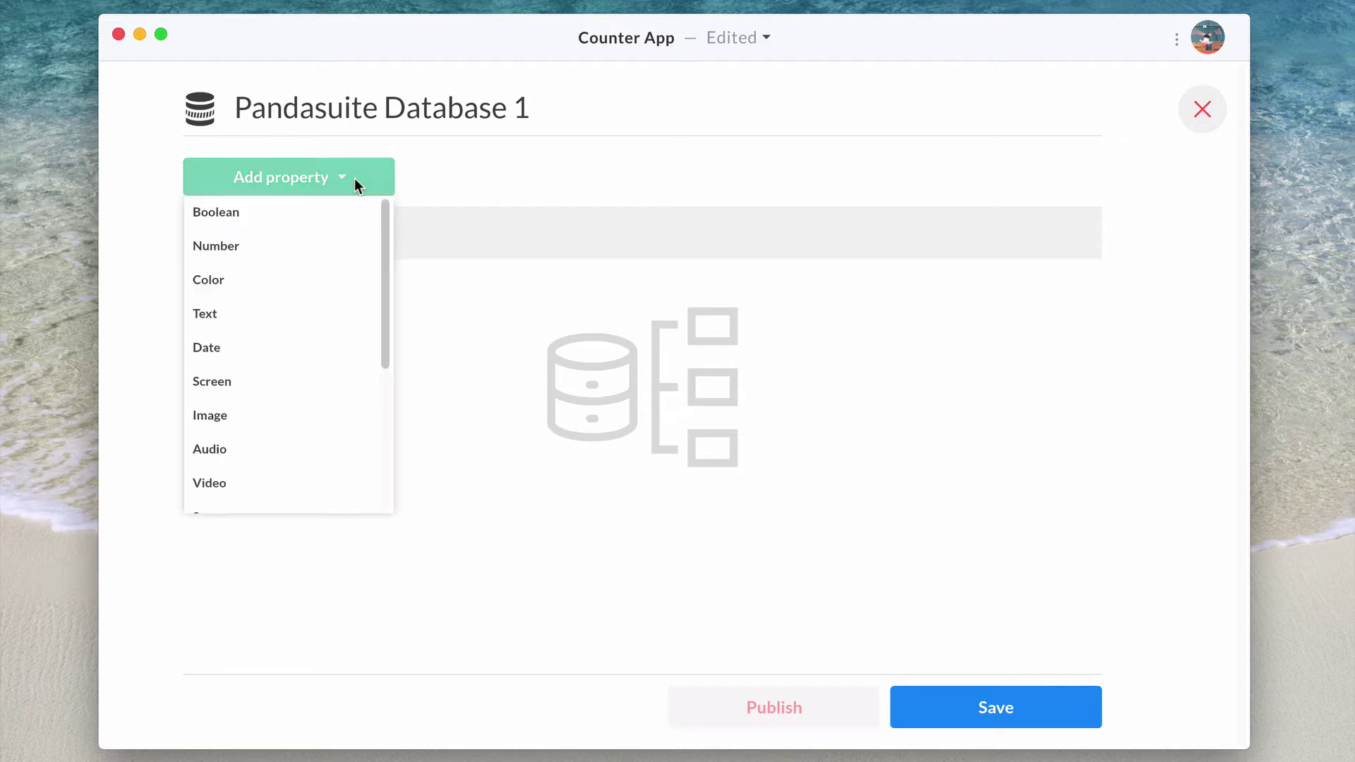
left_click(311, 251)
type("counte")
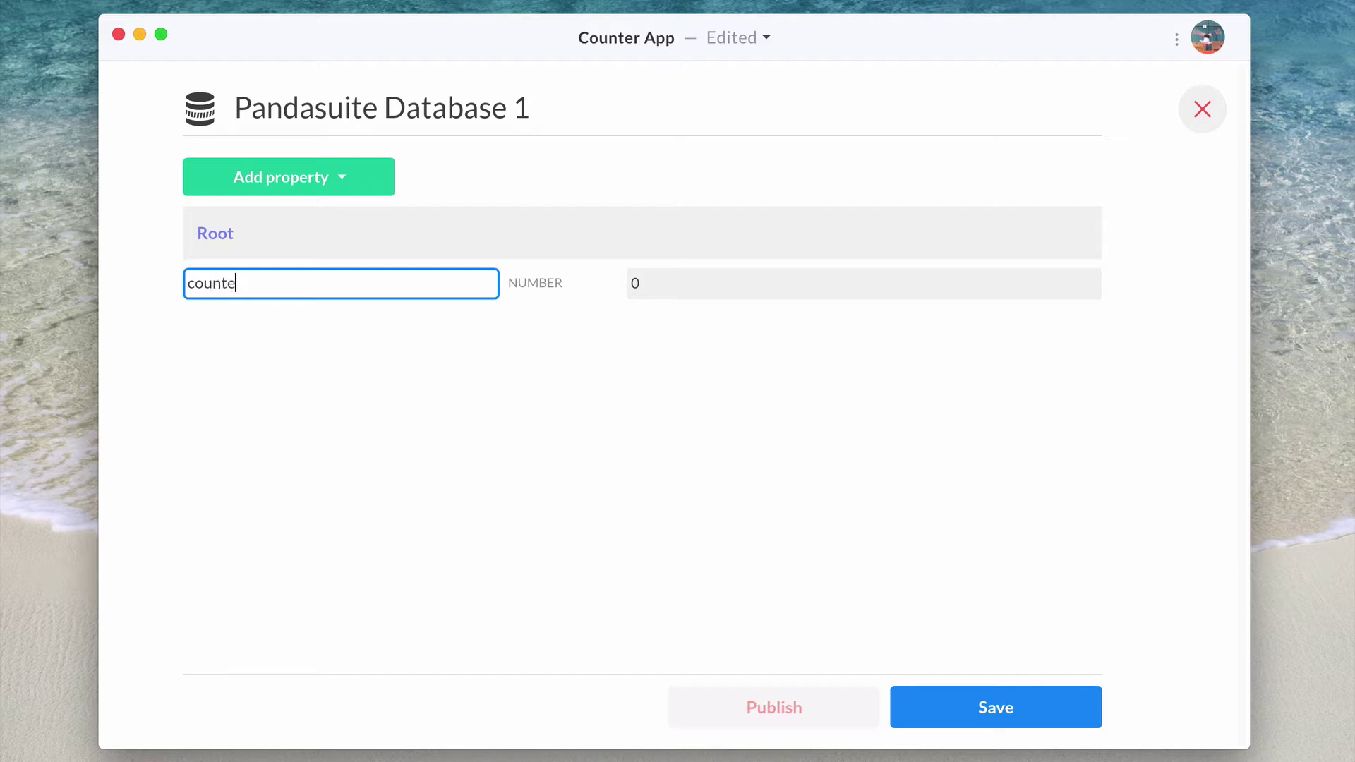
type("r")
left_click(1003, 718)
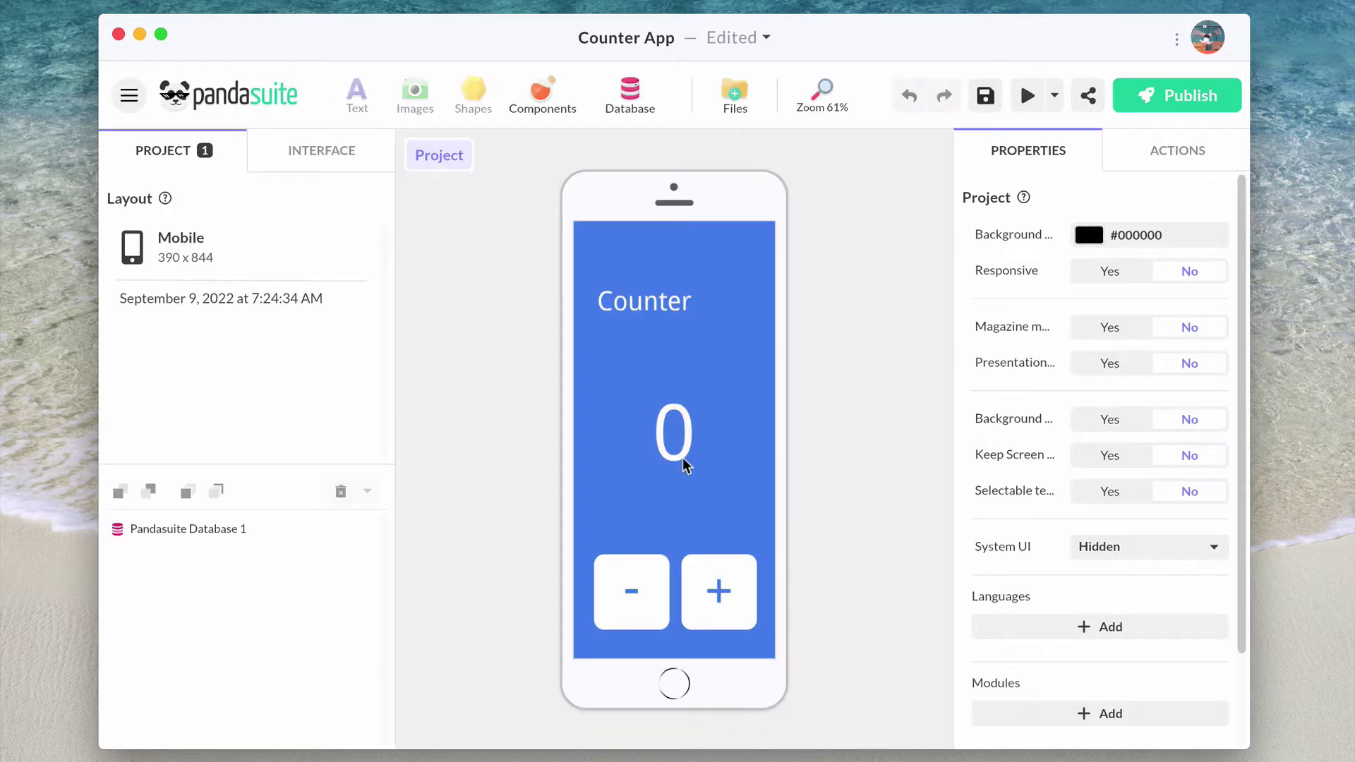
Bind the large 0 text's content to the counter property of Pandasuite Database 1
left_click(347, 148)
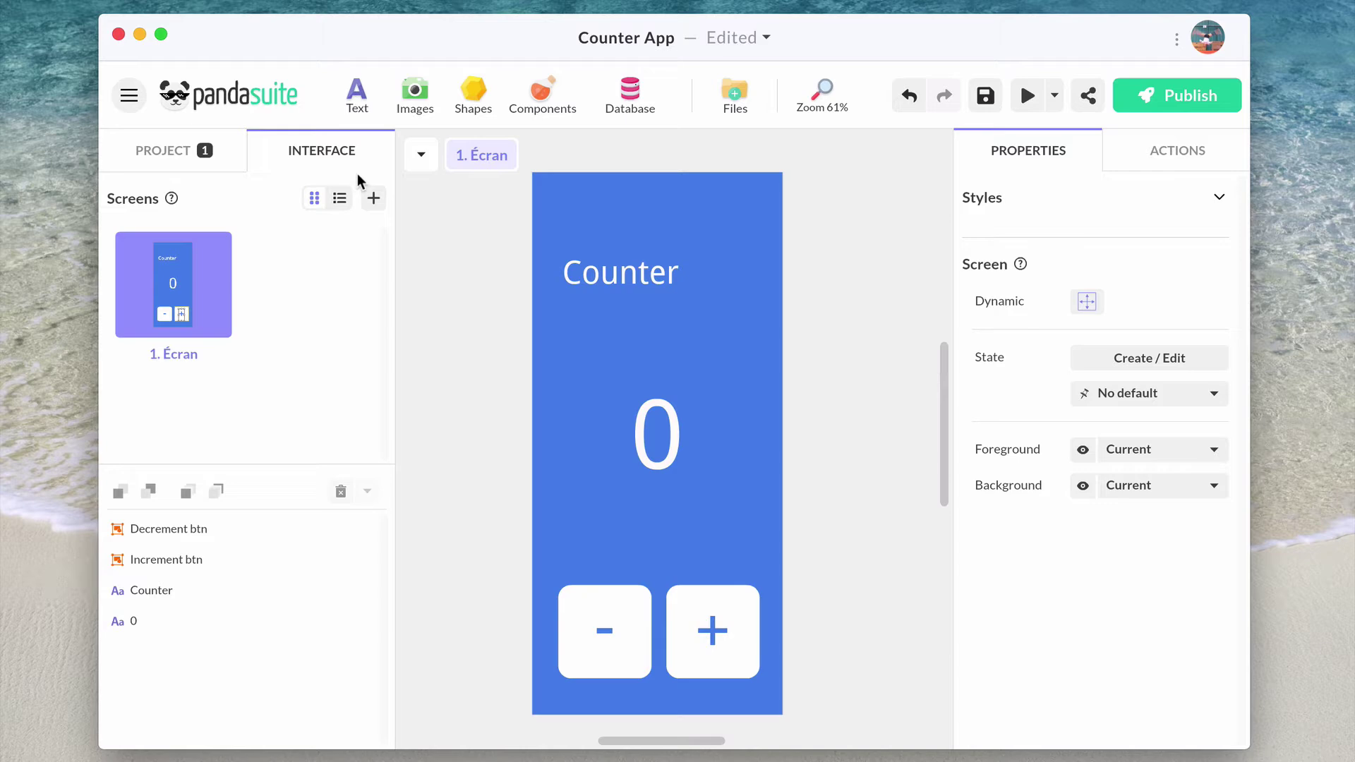
left_click(621, 453)
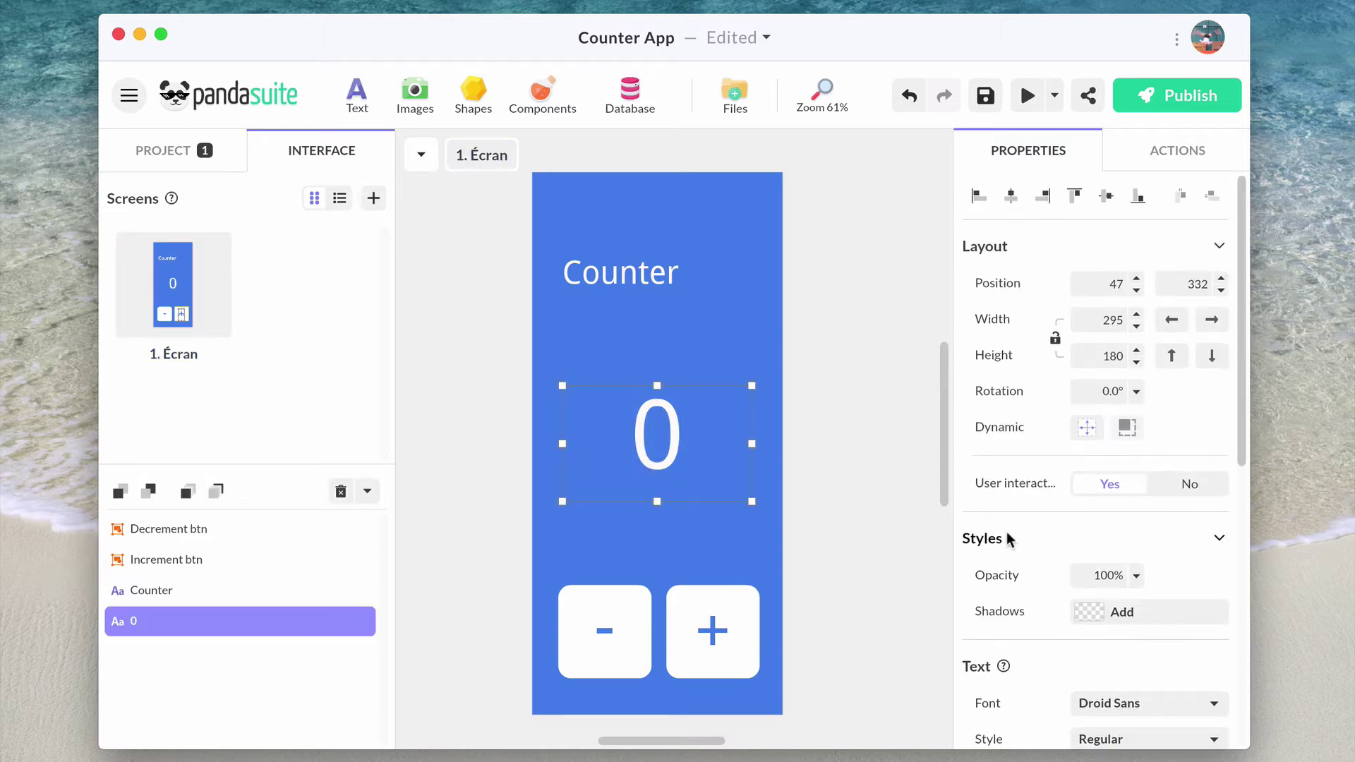
scroll(1112, 355, "down", 5)
scroll(1111, 355, "down", 2)
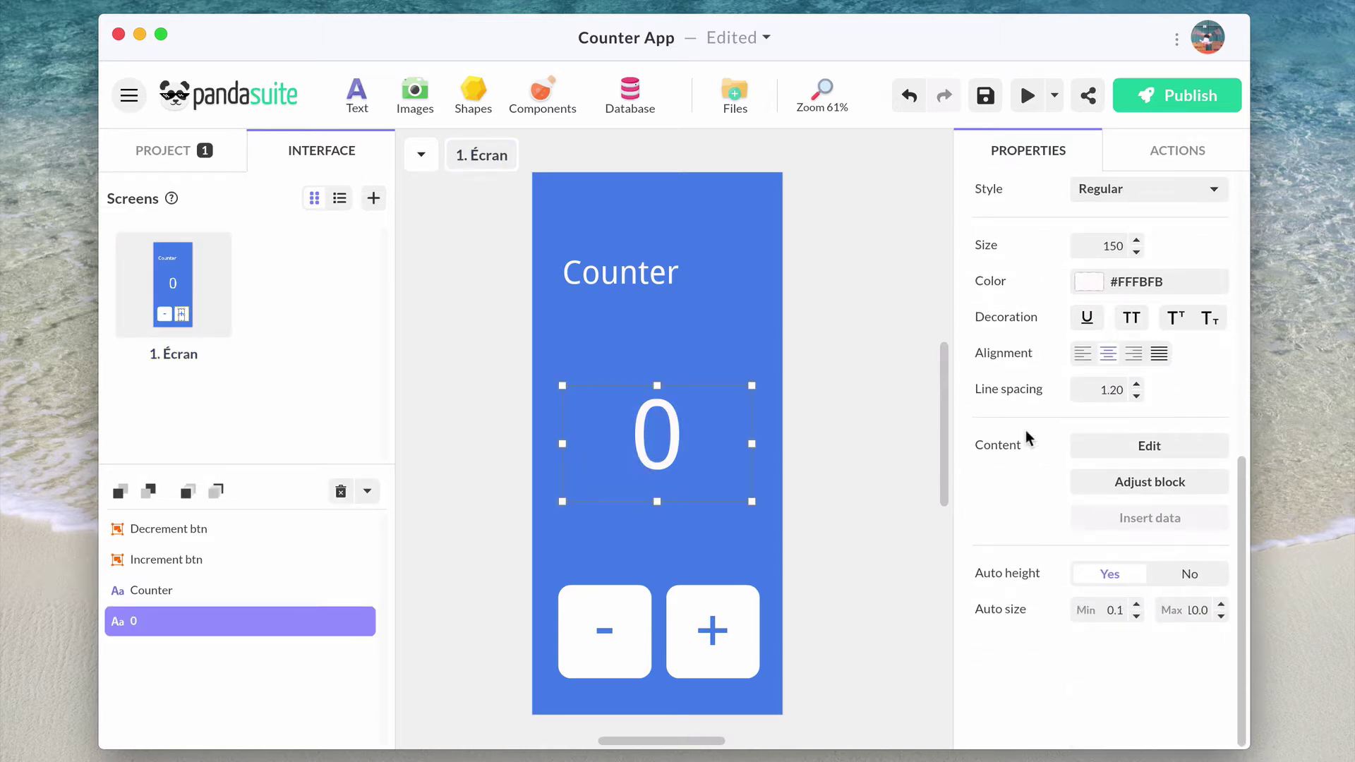
left_click(994, 445)
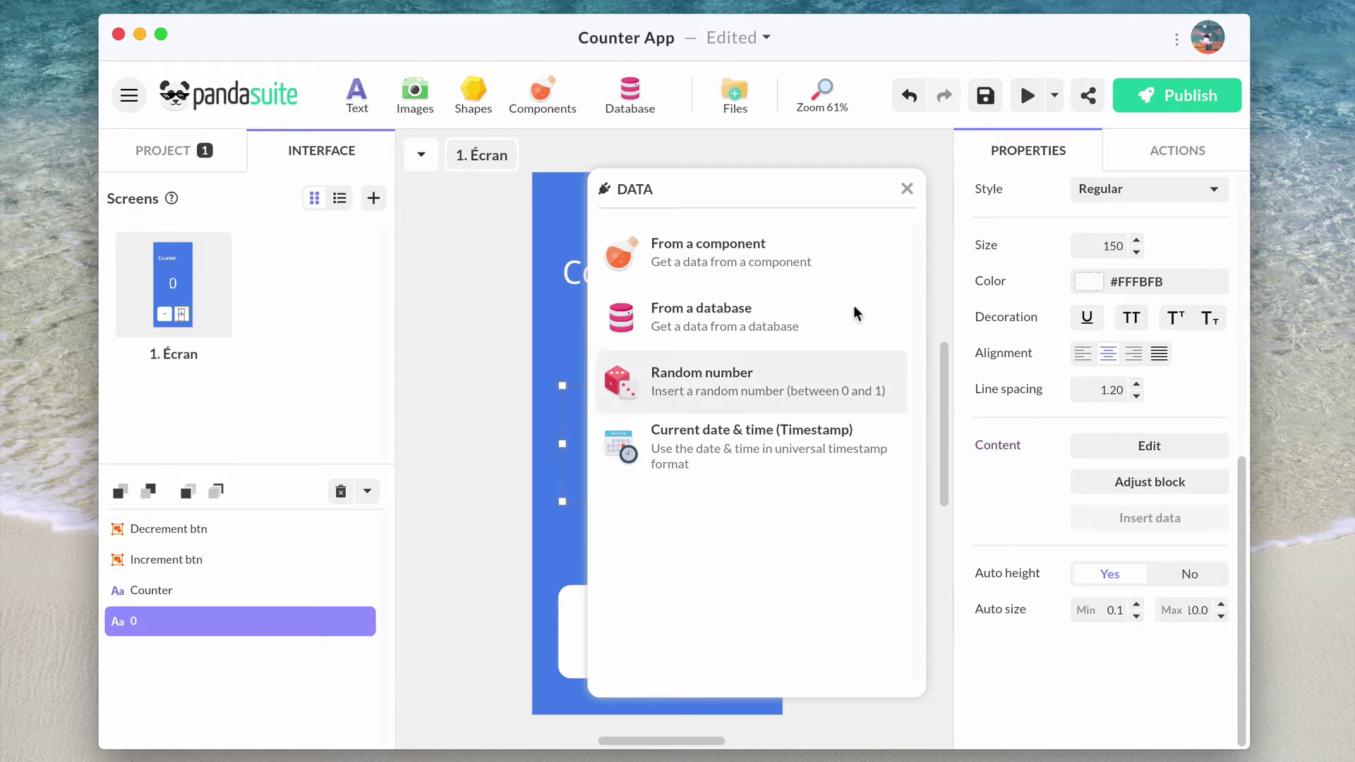
left_click(809, 330)
left_click(789, 300)
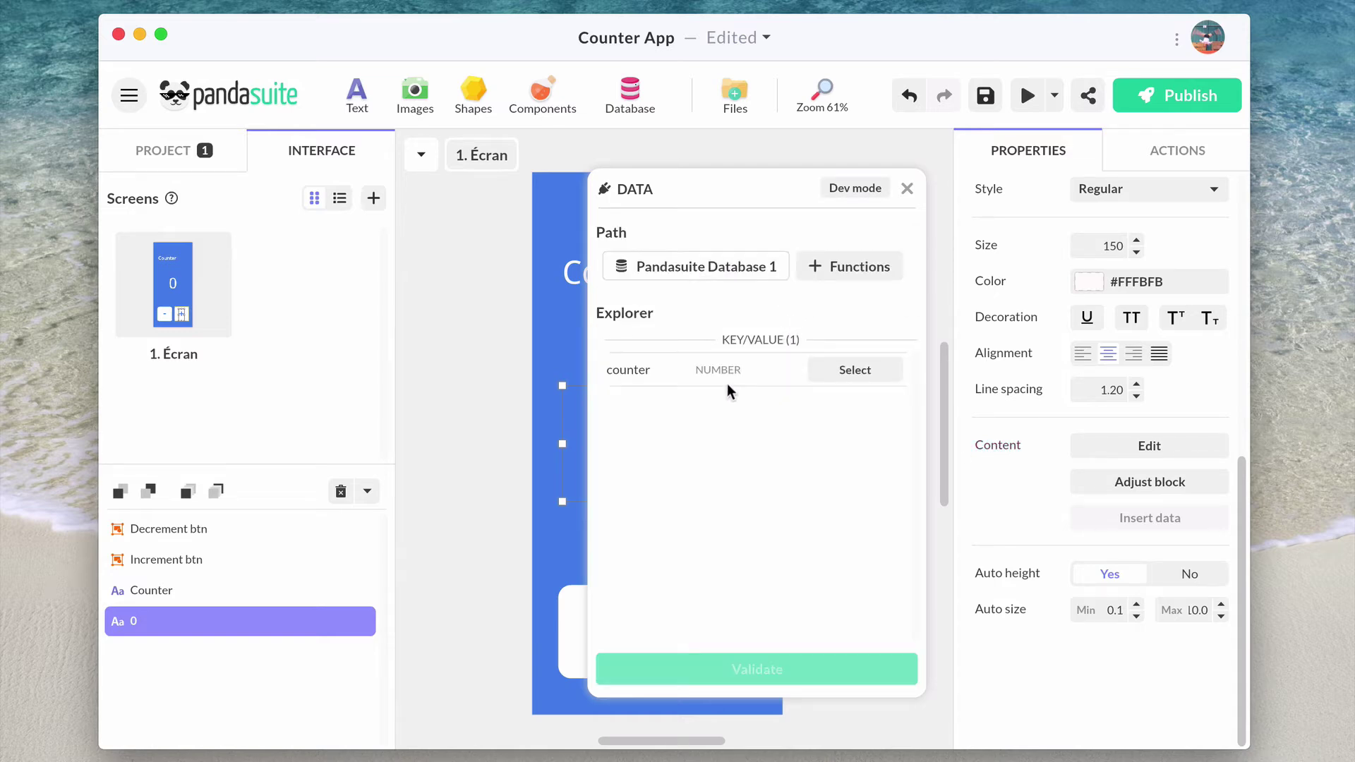
left_click(836, 372)
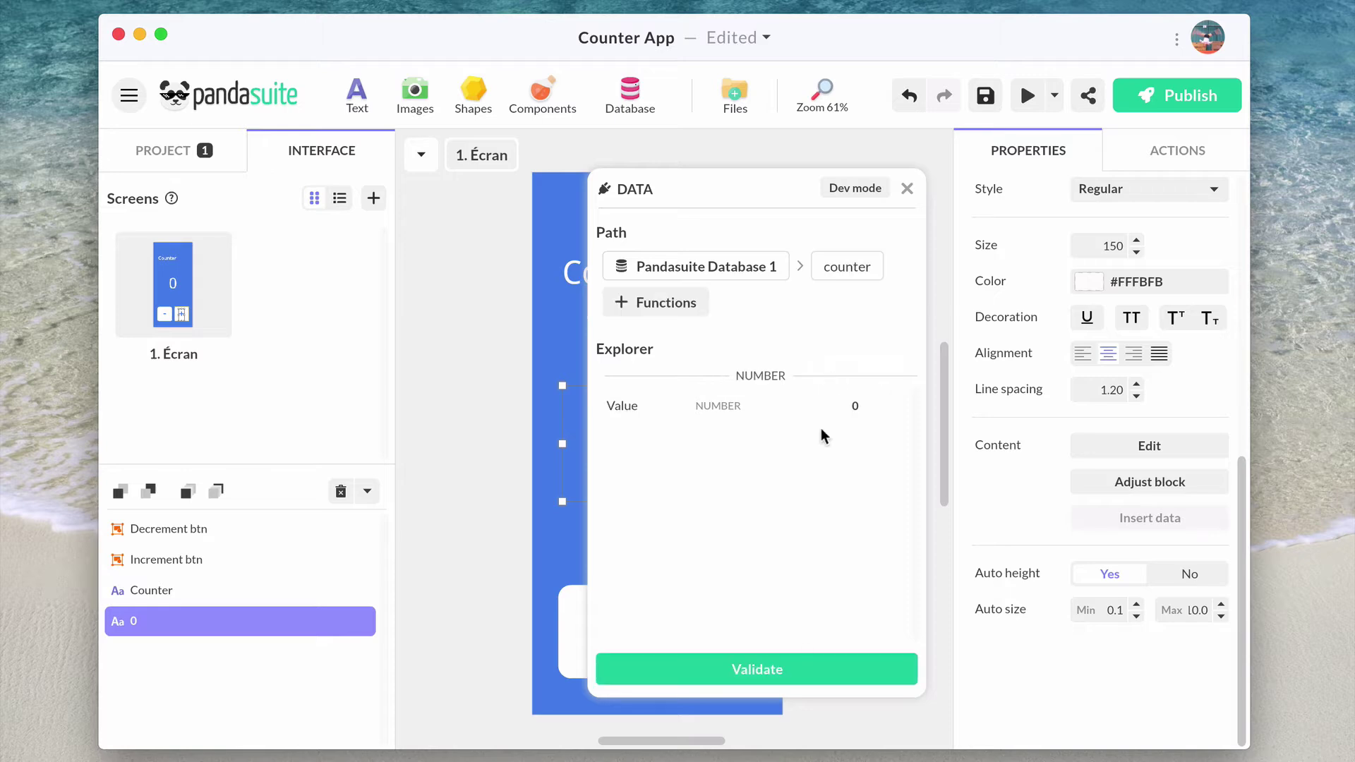
left_click(792, 681)
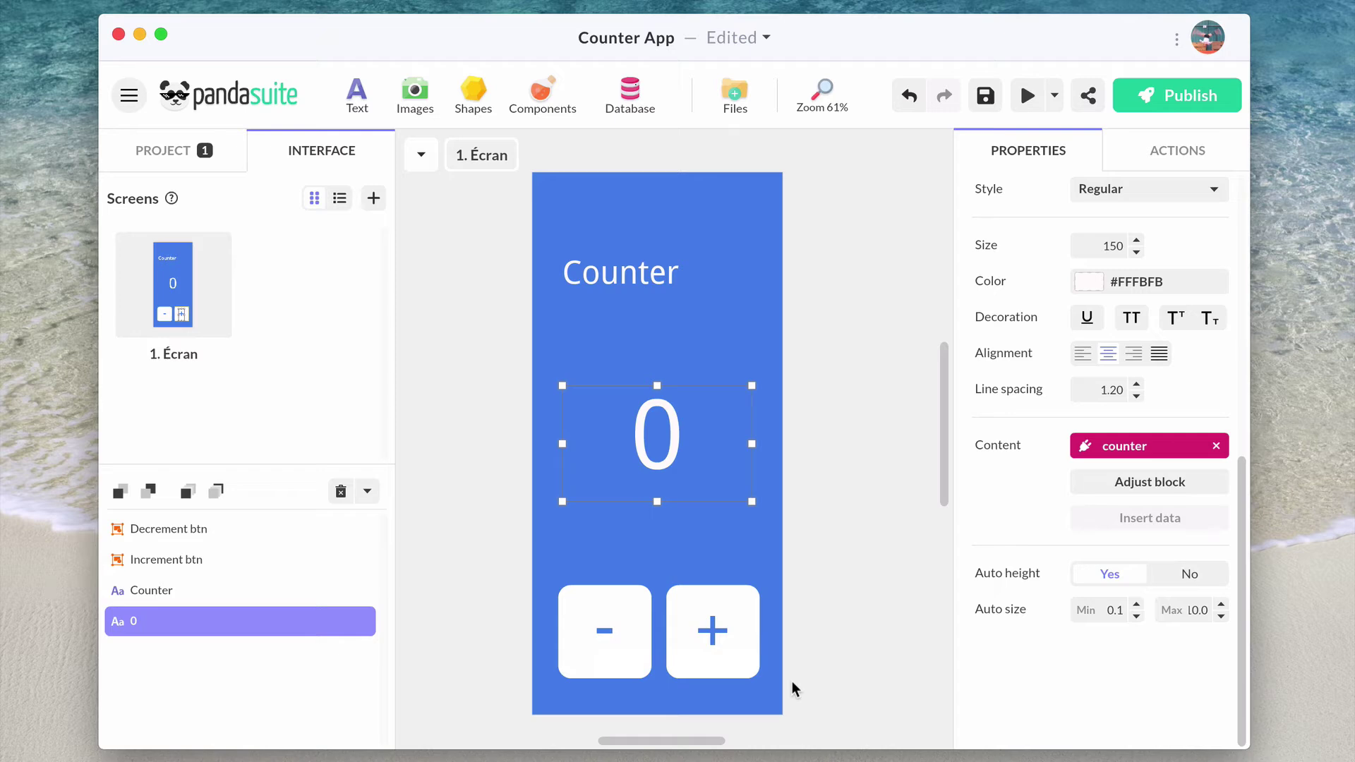
Give the + button a single-tap Modify the data action targeting the database's counter
left_click(711, 629)
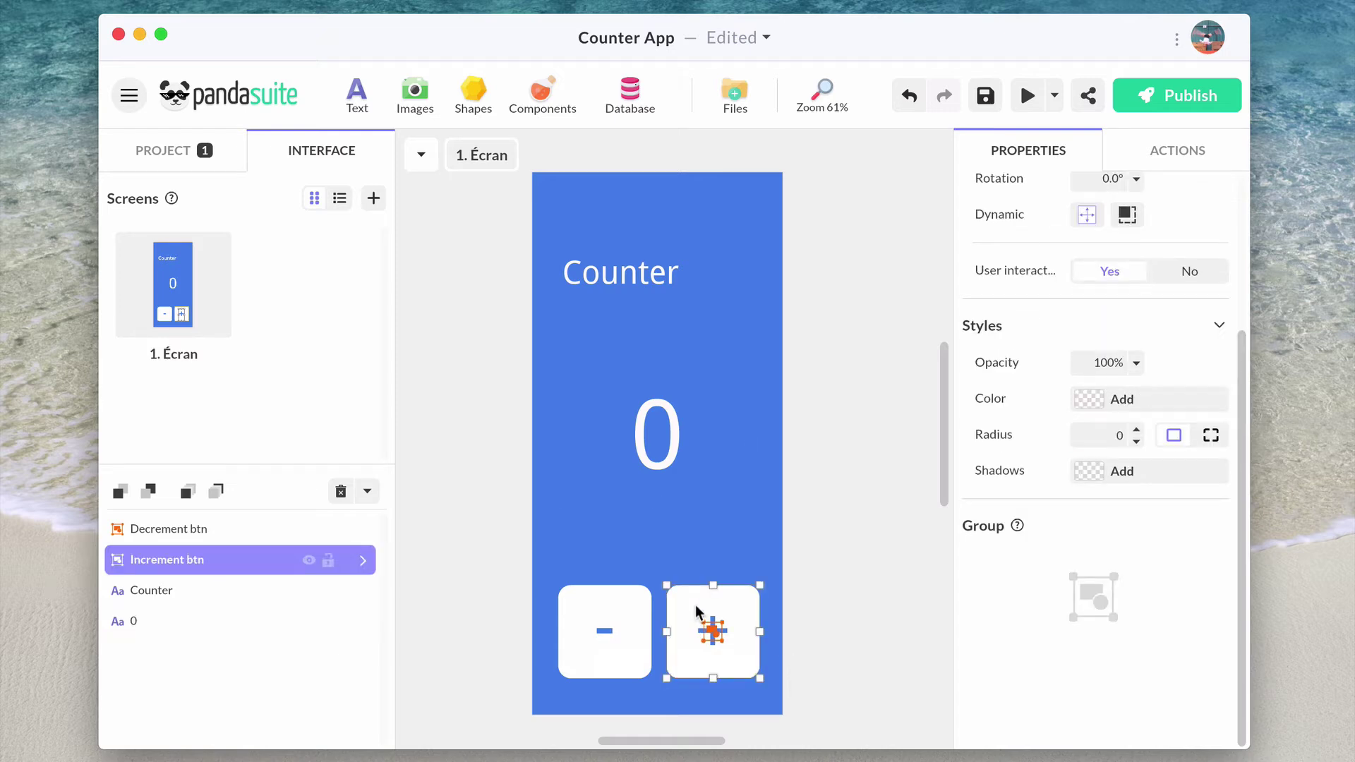
left_click(1186, 155)
left_click(1220, 197)
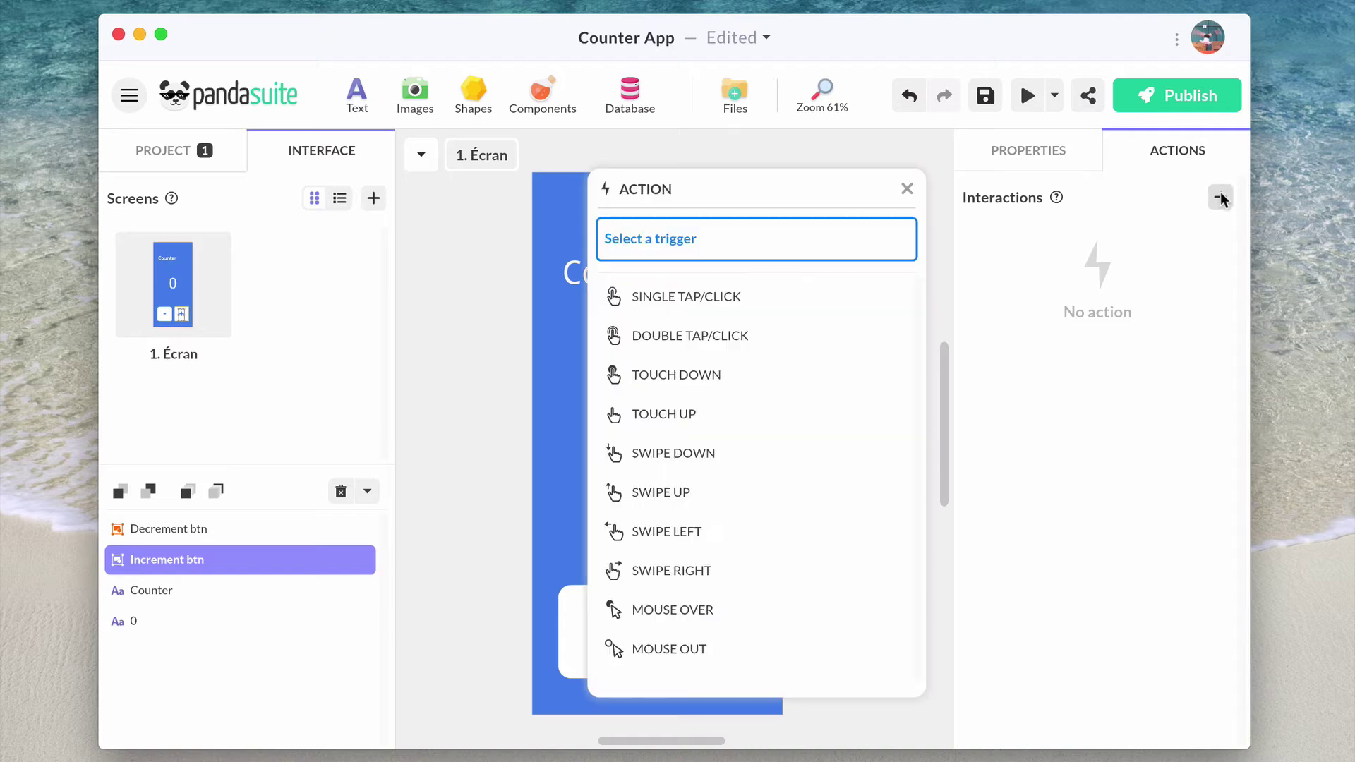
left_click(827, 303)
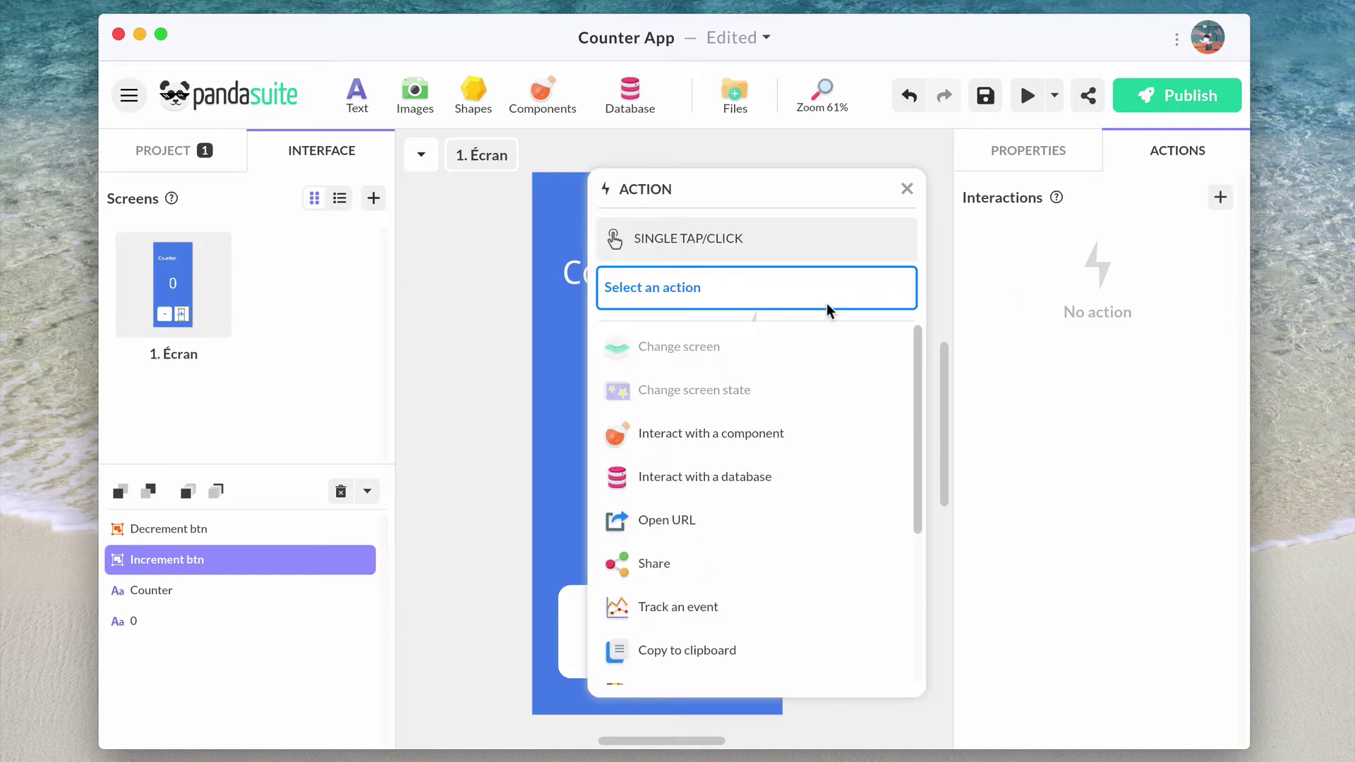
left_click(748, 485)
left_click(785, 353)
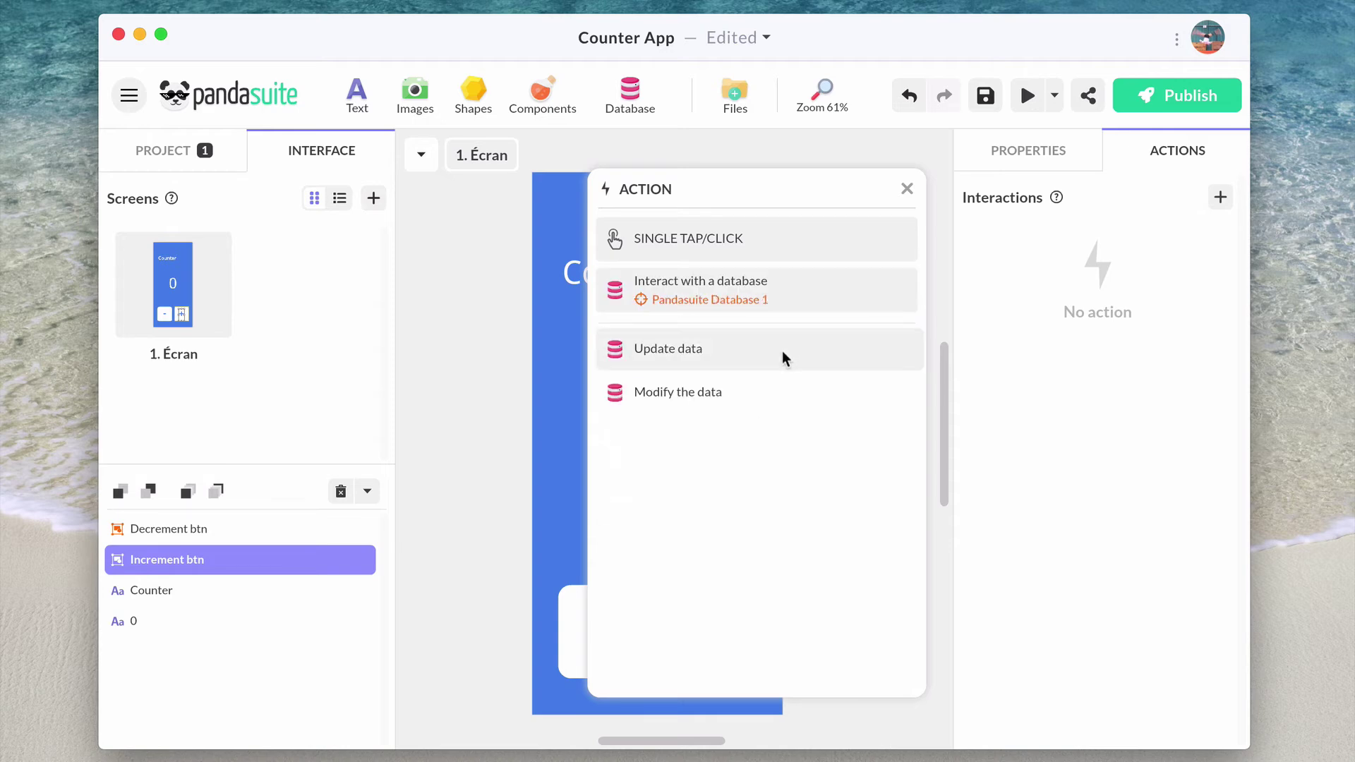
left_click(764, 390)
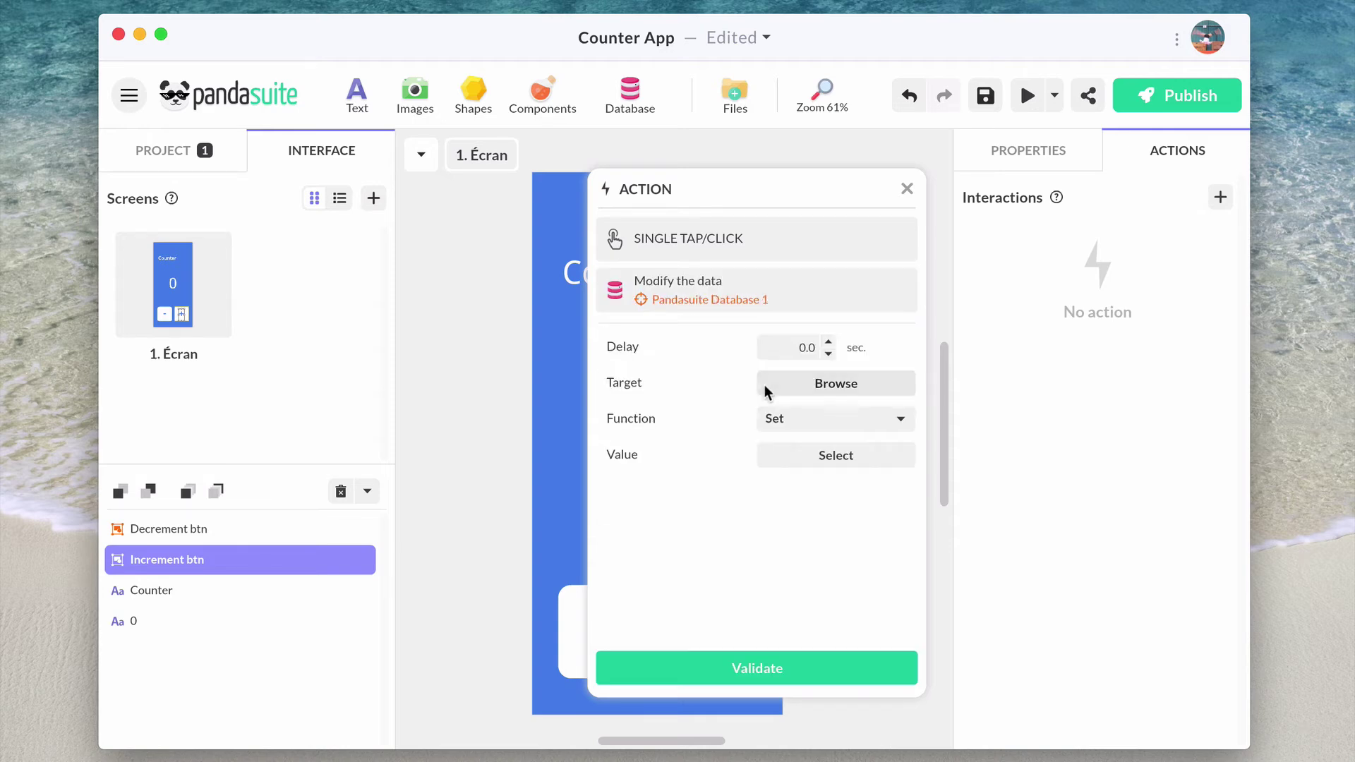
left_click(803, 377)
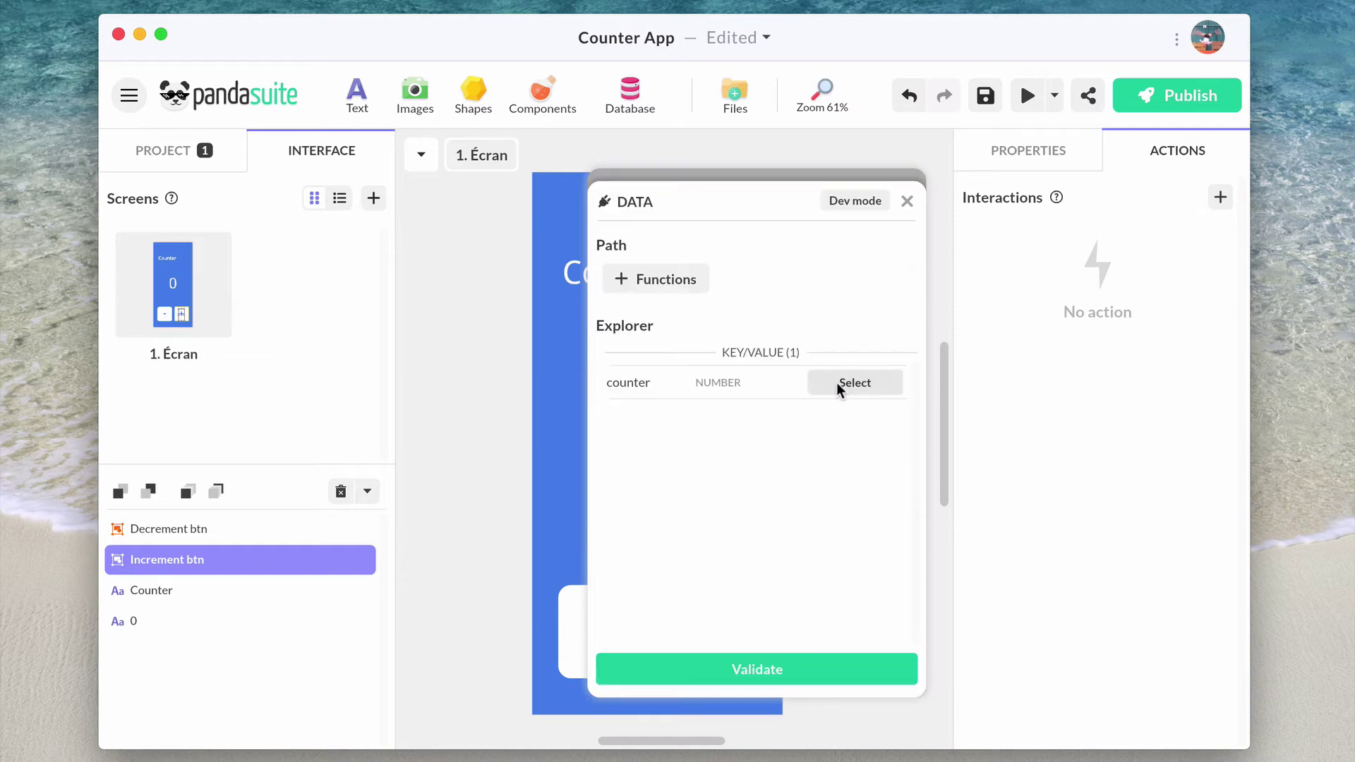
left_click(837, 382)
left_click(755, 677)
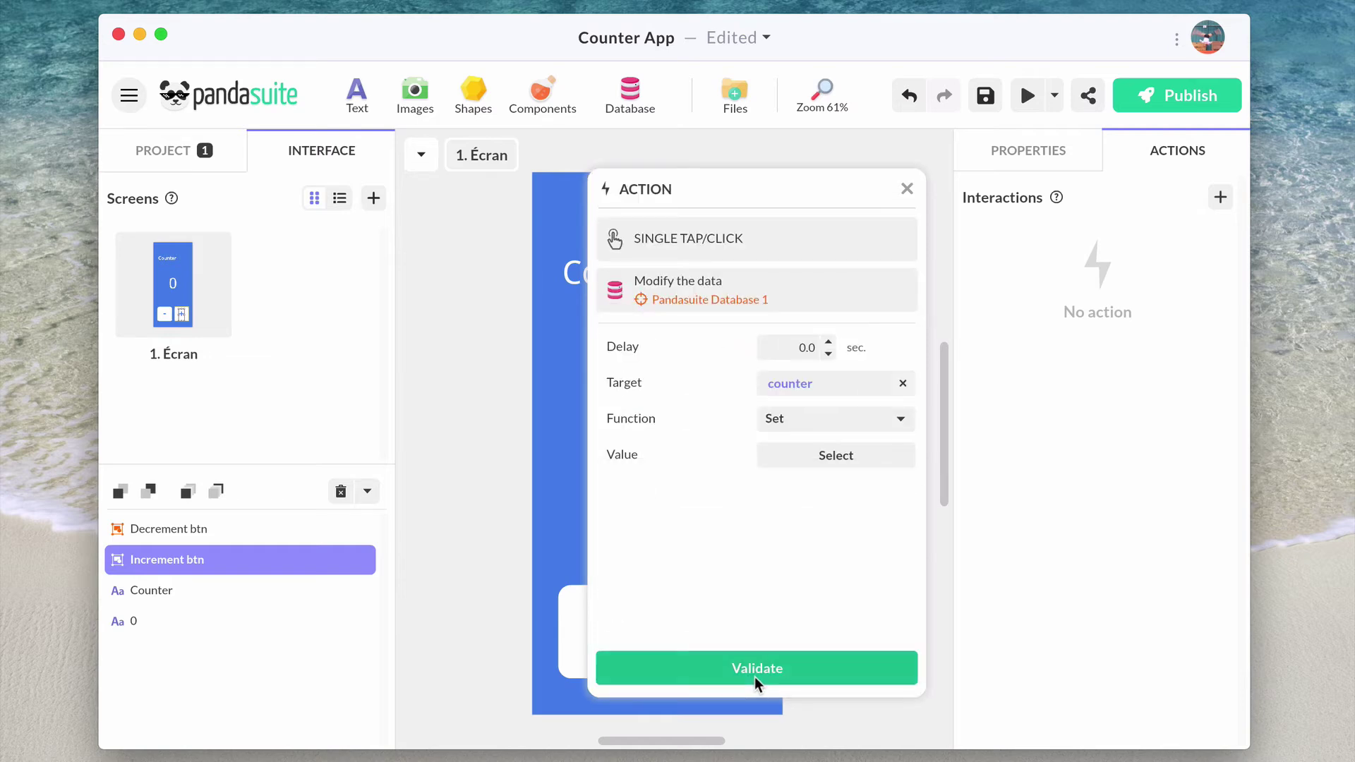
Set the action to increment counter by 1, save it, and tap + twice in preview
left_click(839, 423)
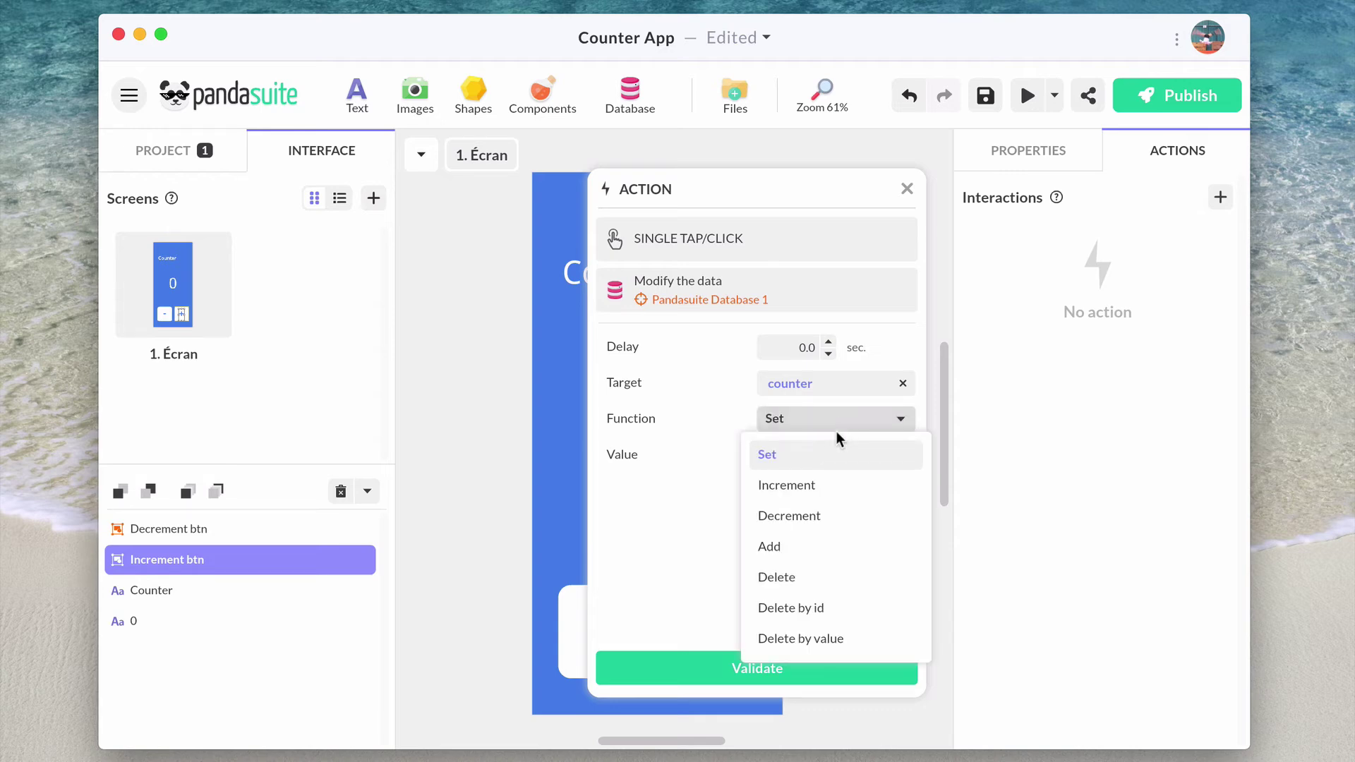
left_click(823, 485)
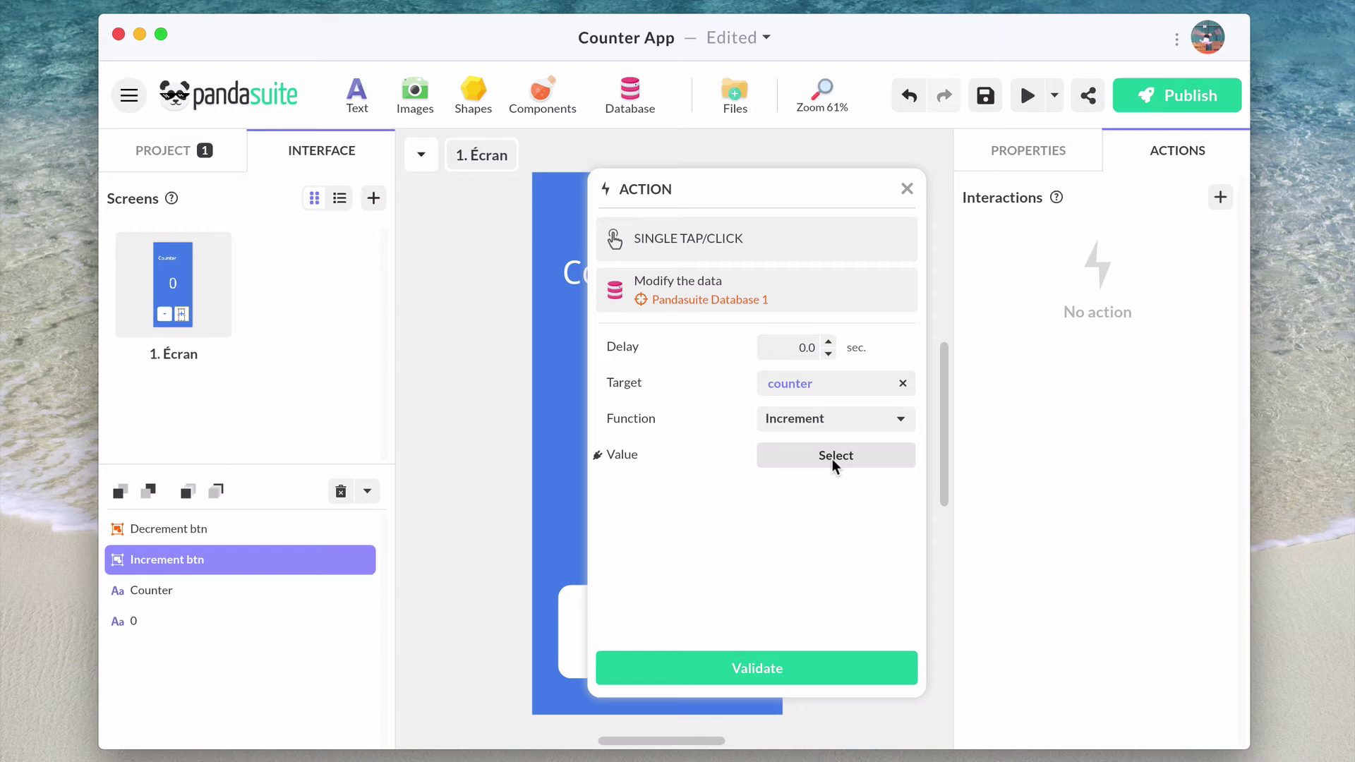
left_click(833, 459)
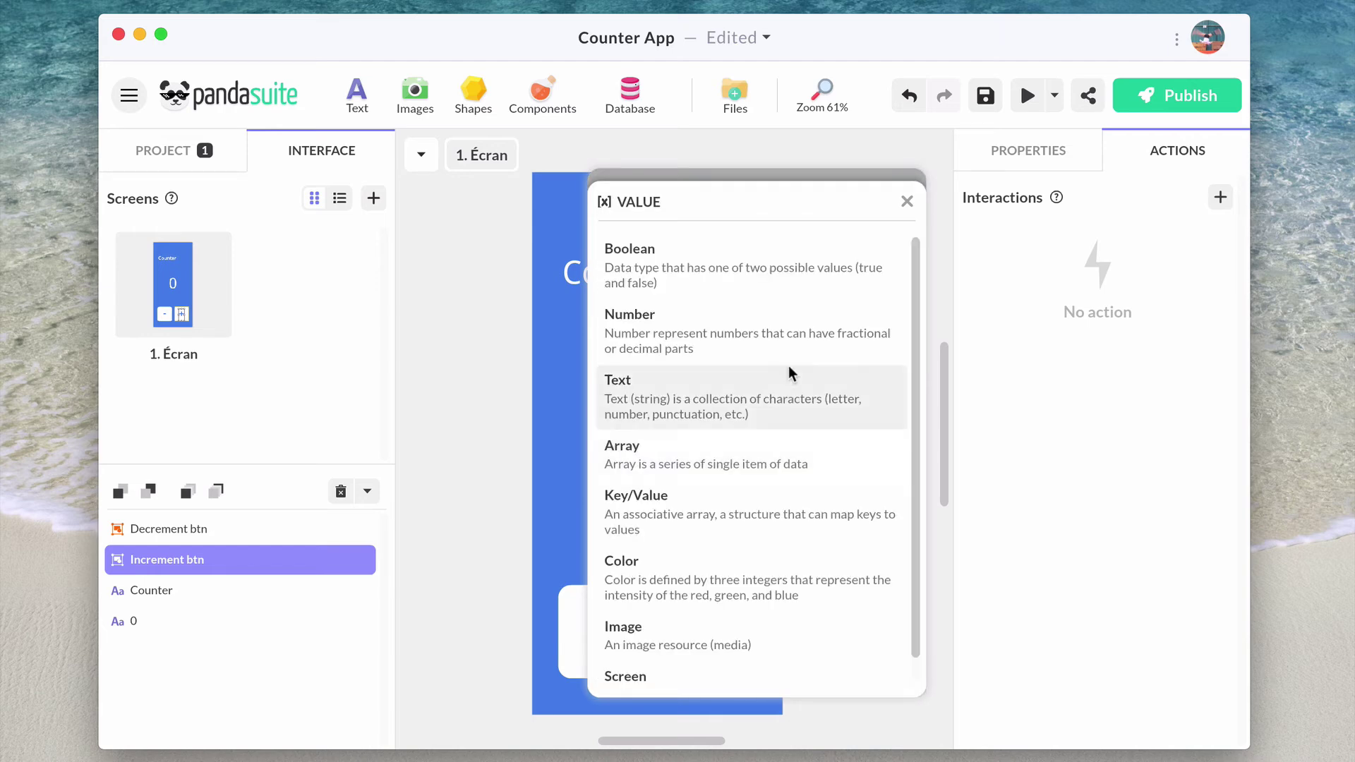
left_click(789, 334)
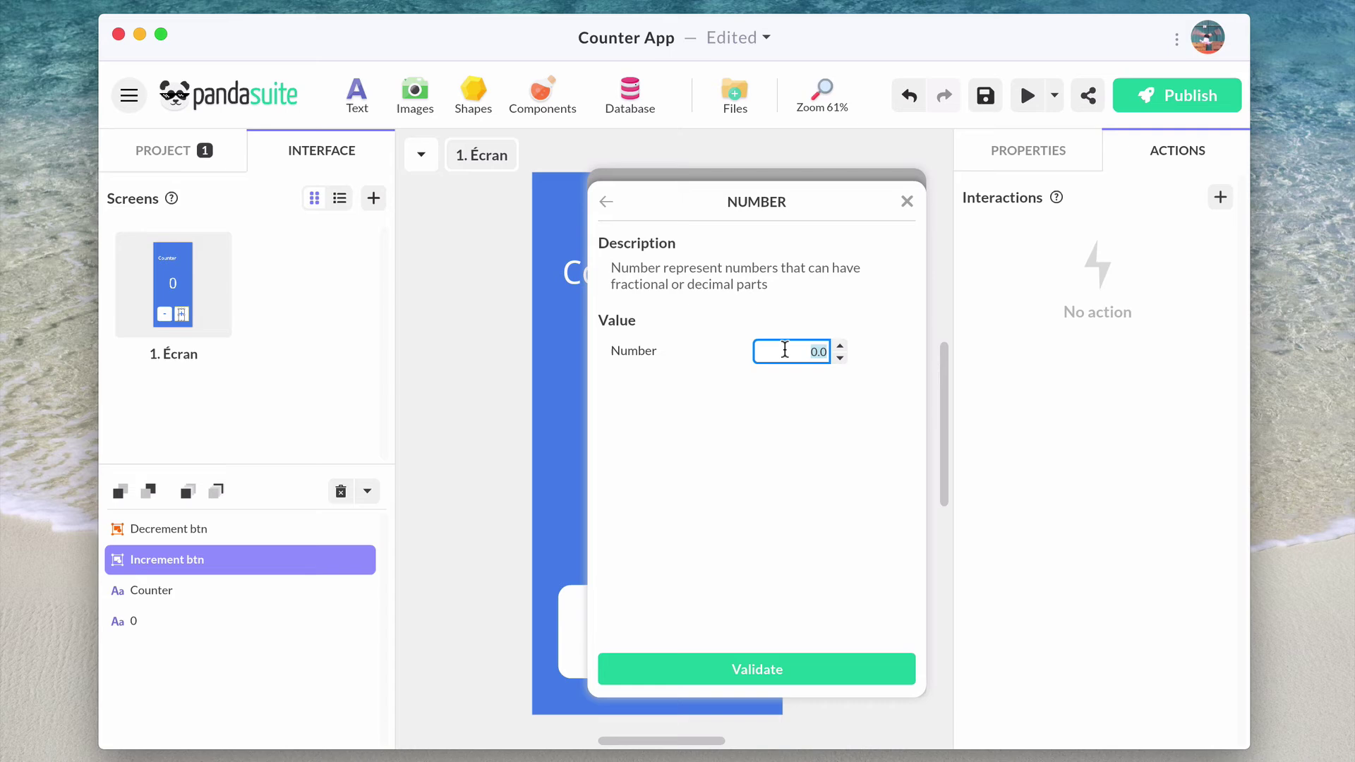
type("1")
left_click(776, 668)
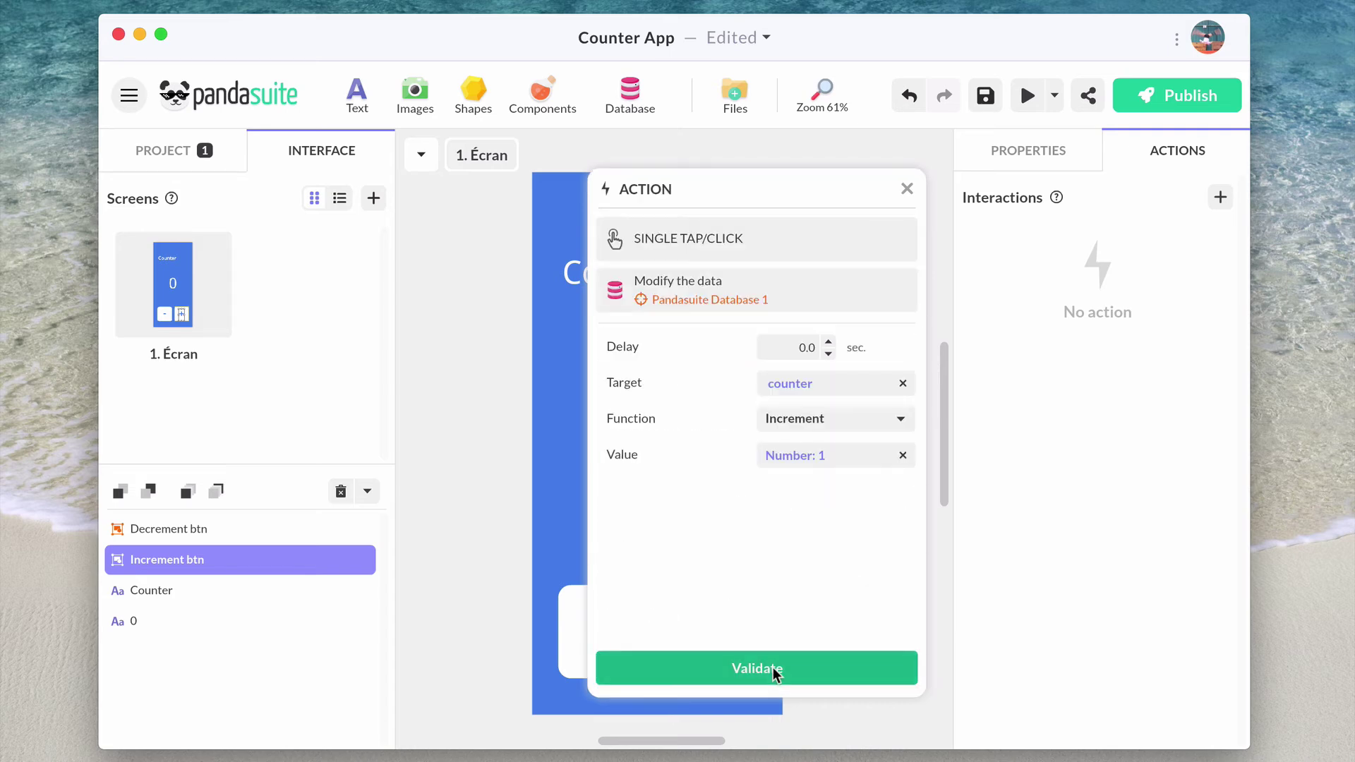
left_click(773, 675)
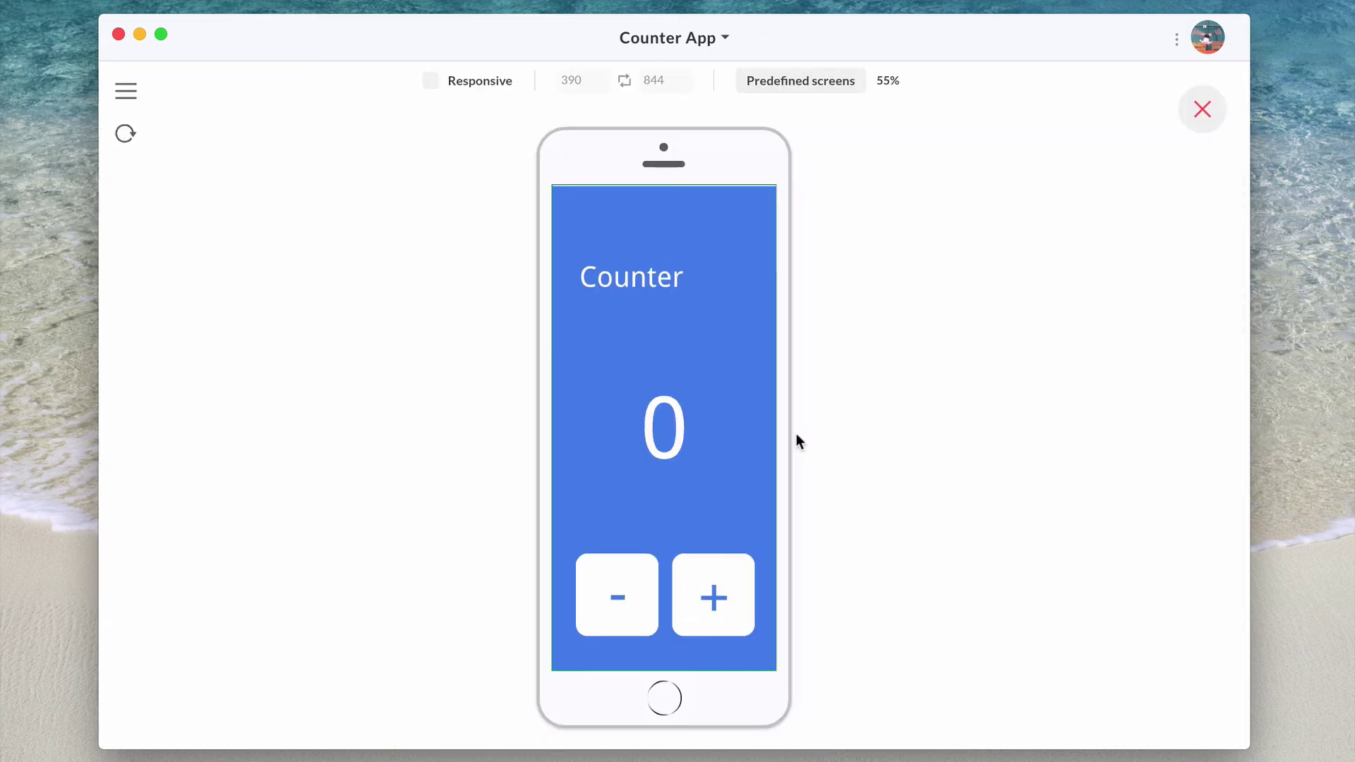
left_click(712, 618)
left_click(713, 617)
left_click(712, 617)
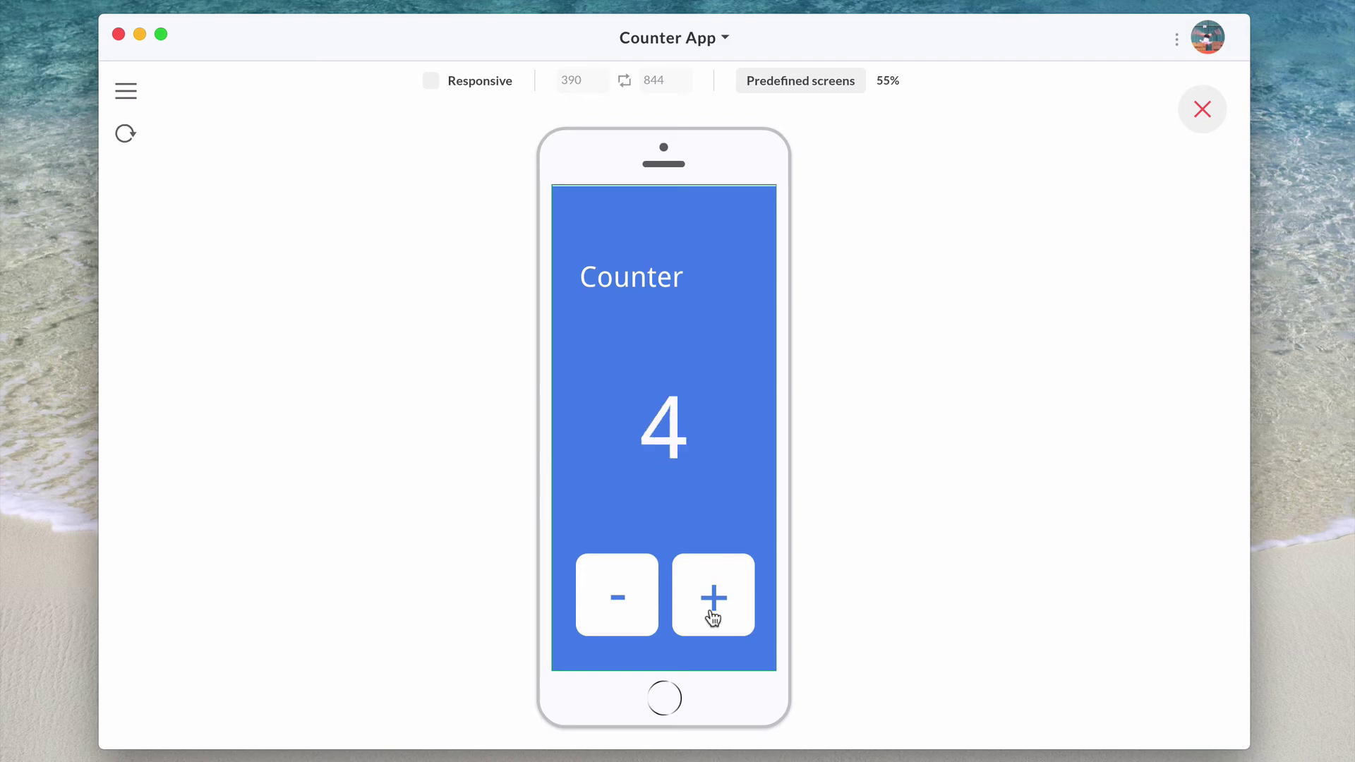
Leave preview and give the − button a single-tap Modify the data action on counter
left_click(1188, 109)
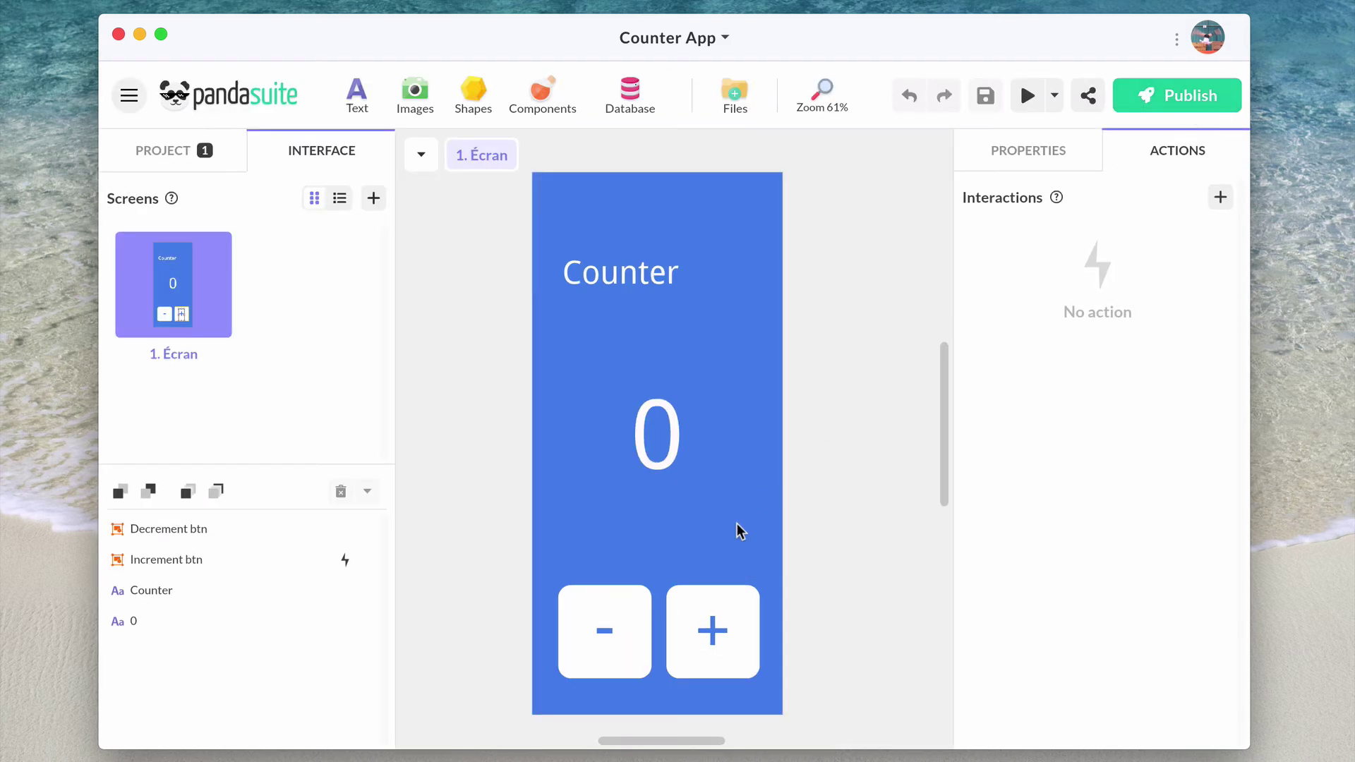
left_click(630, 609)
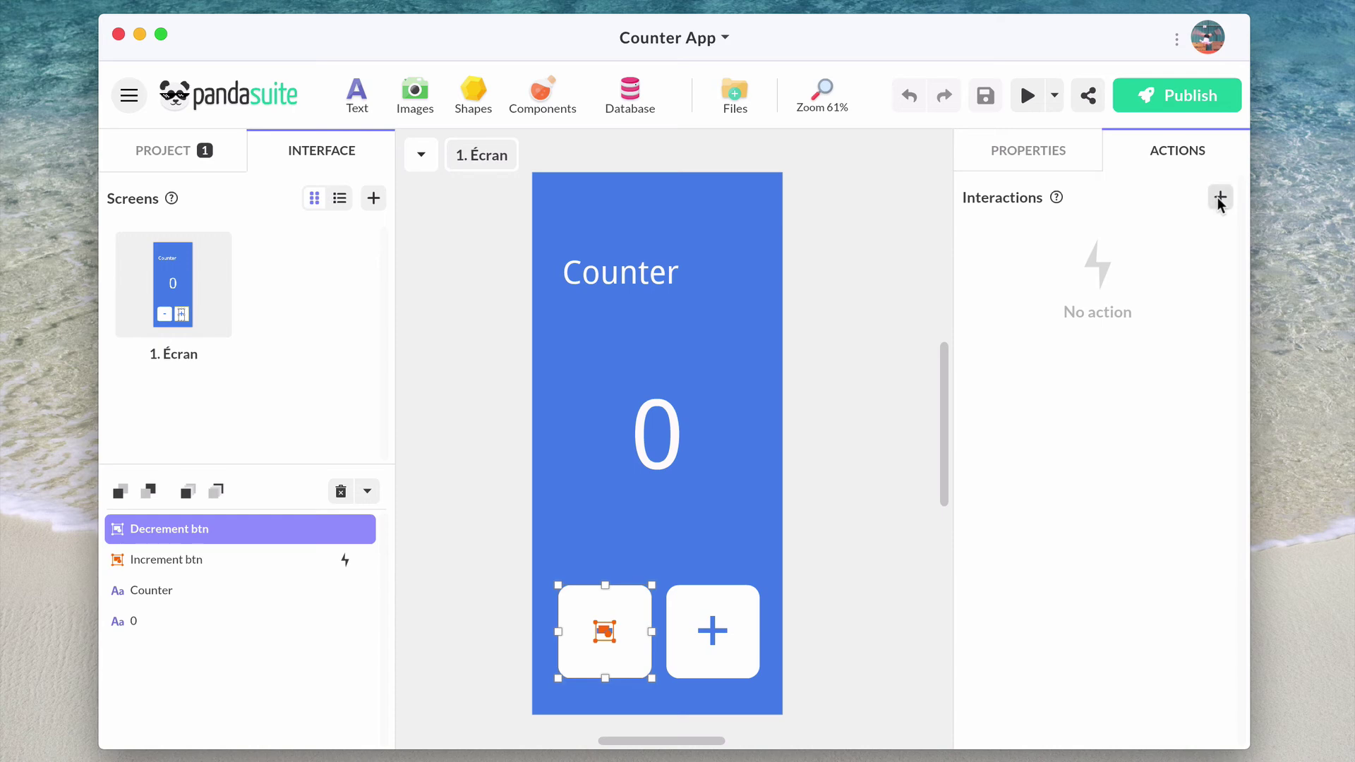
left_click(1218, 199)
left_click(838, 300)
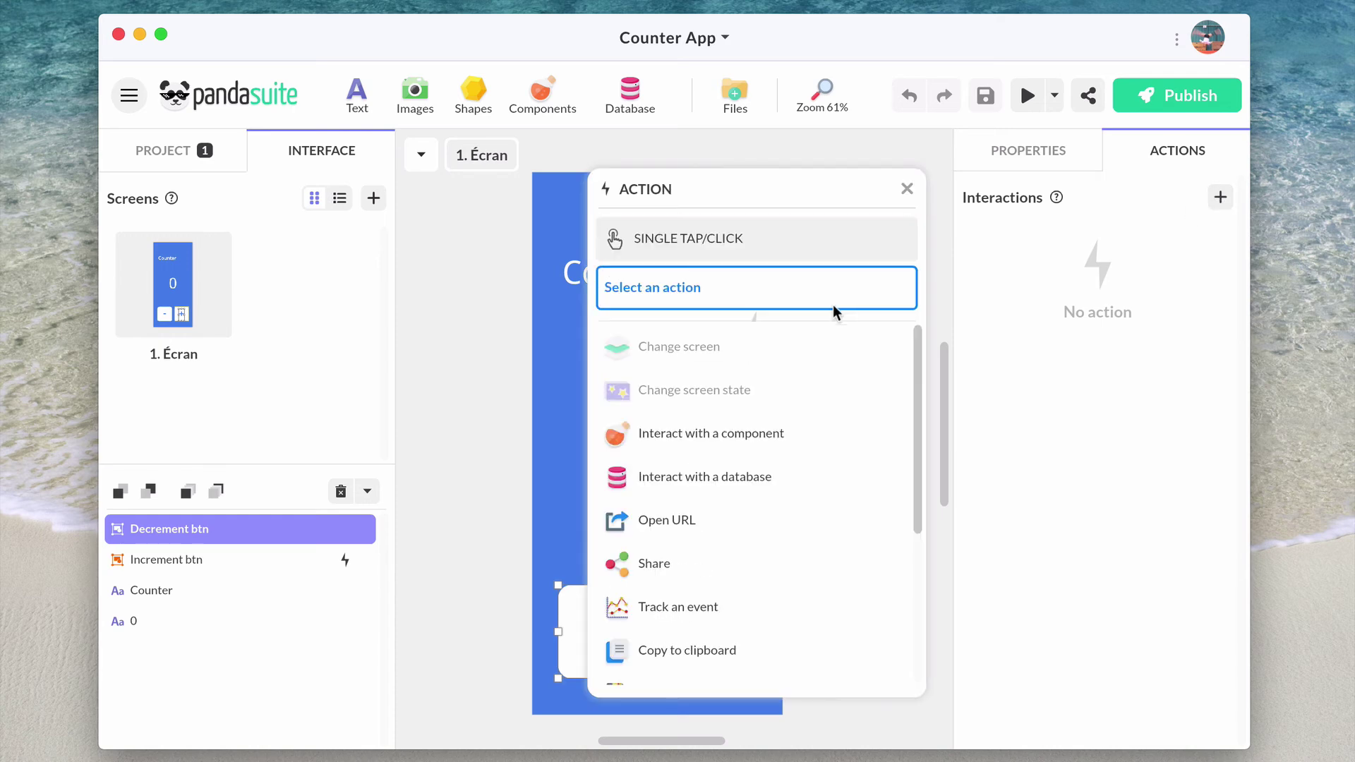
left_click(731, 472)
left_click(755, 354)
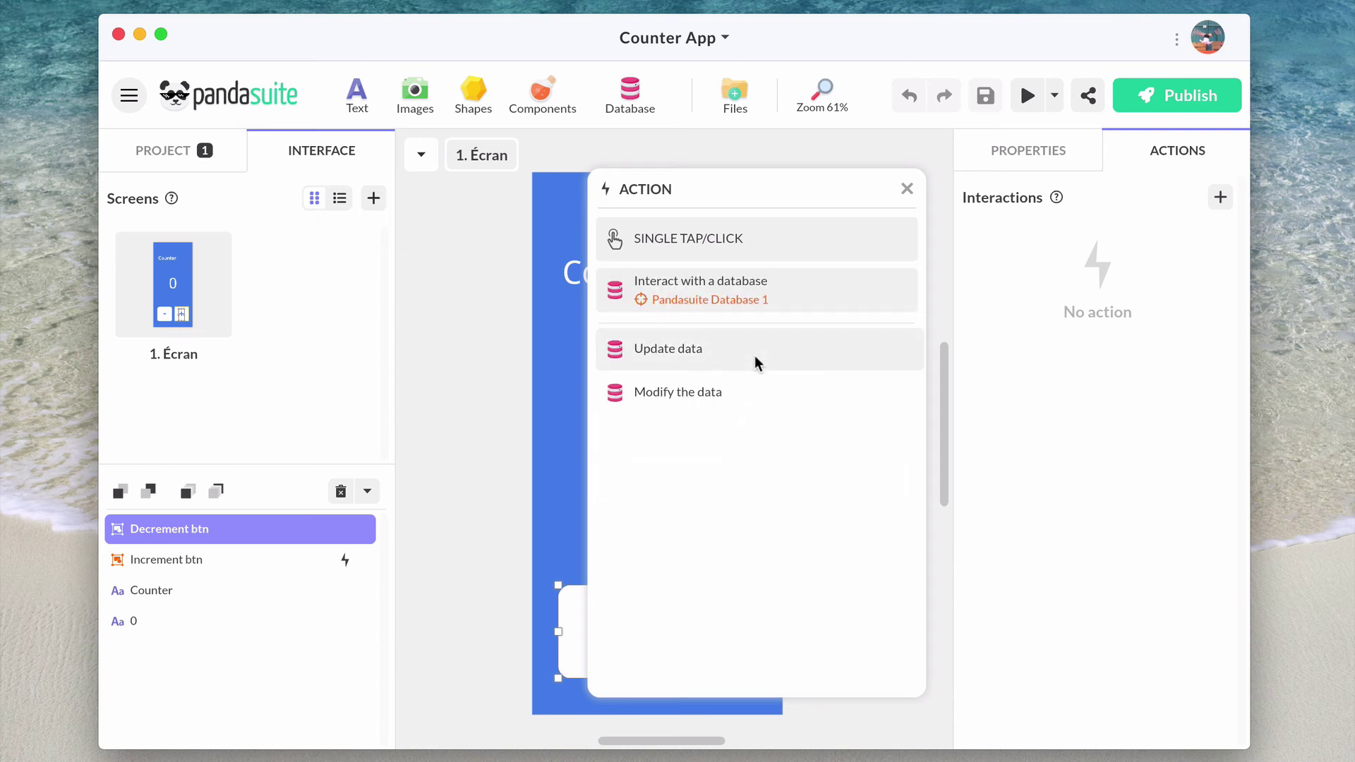
left_click(742, 390)
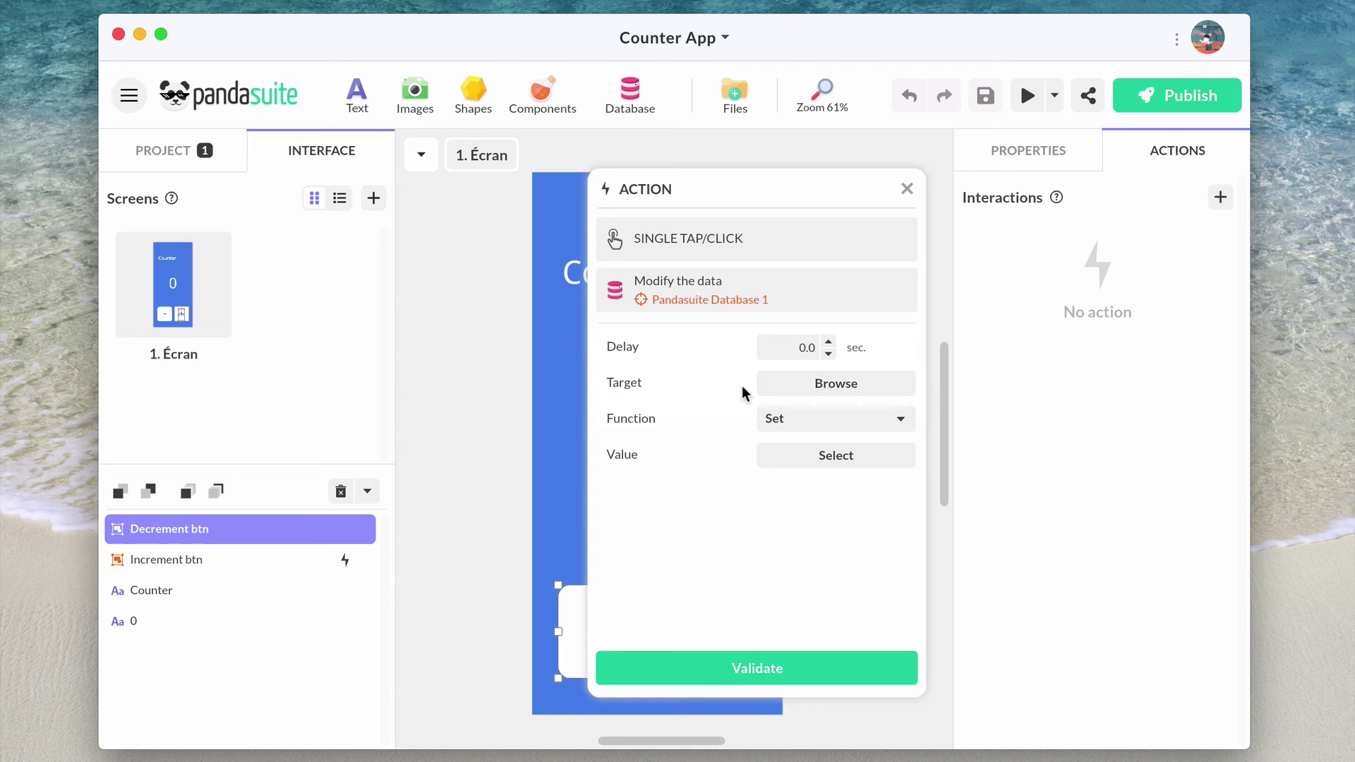
left_click(793, 386)
left_click(822, 373)
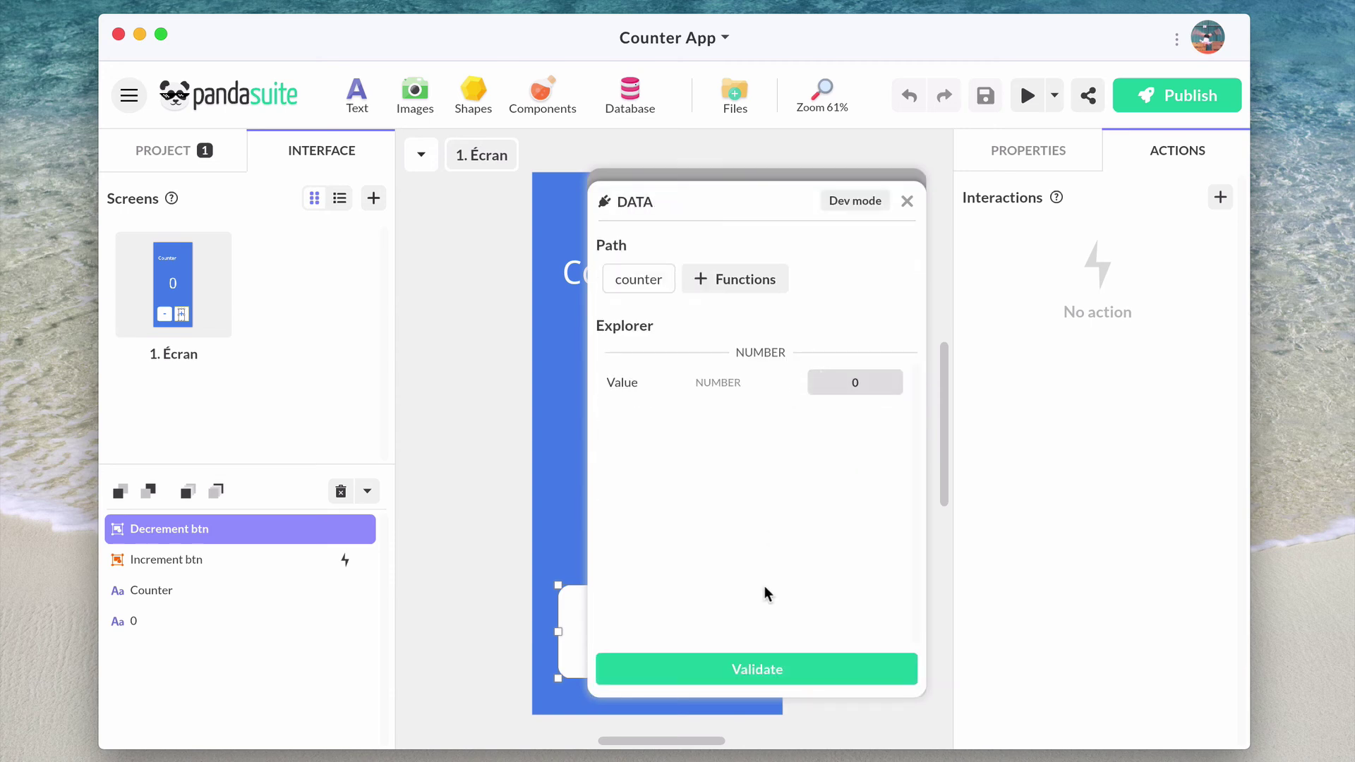
left_click(754, 661)
Set the − button's action to decrement counter by a Number value of 1
left_click(858, 418)
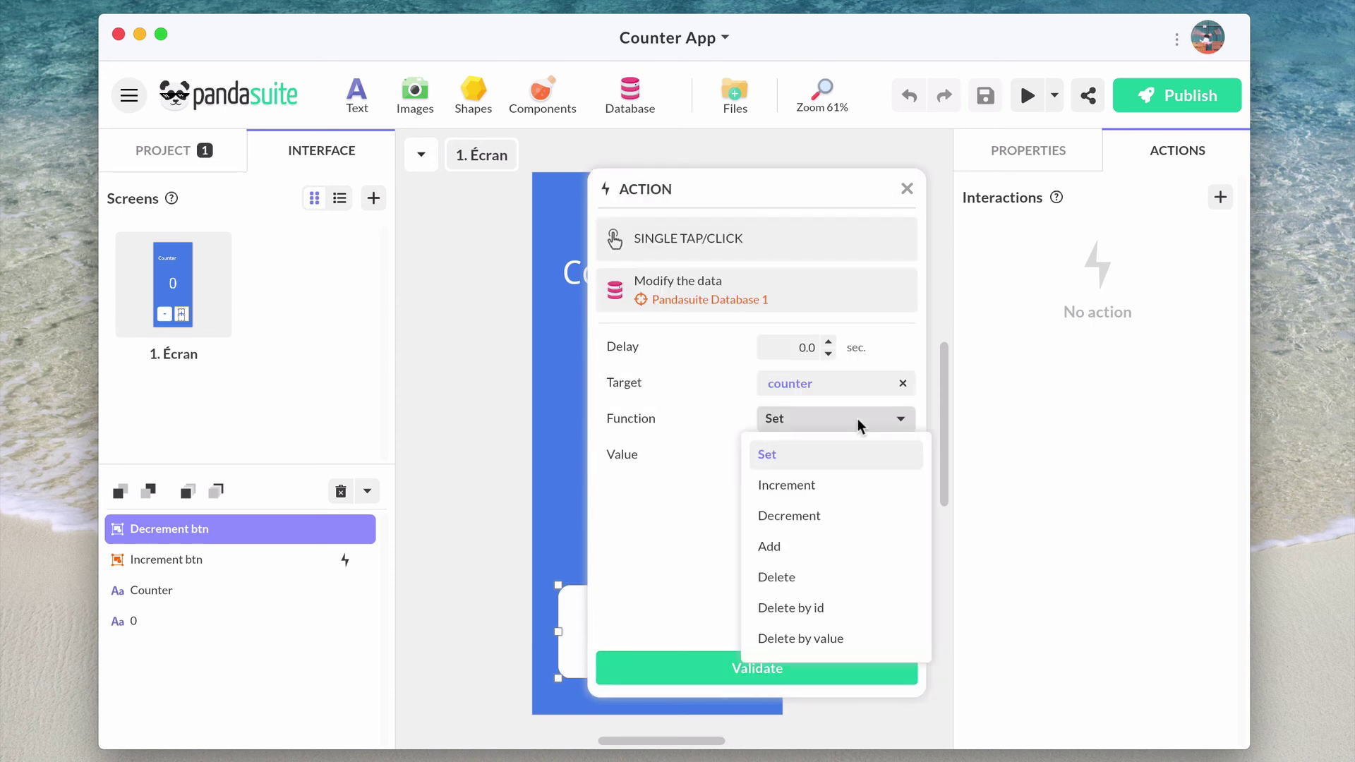
left_click(833, 511)
left_click(859, 457)
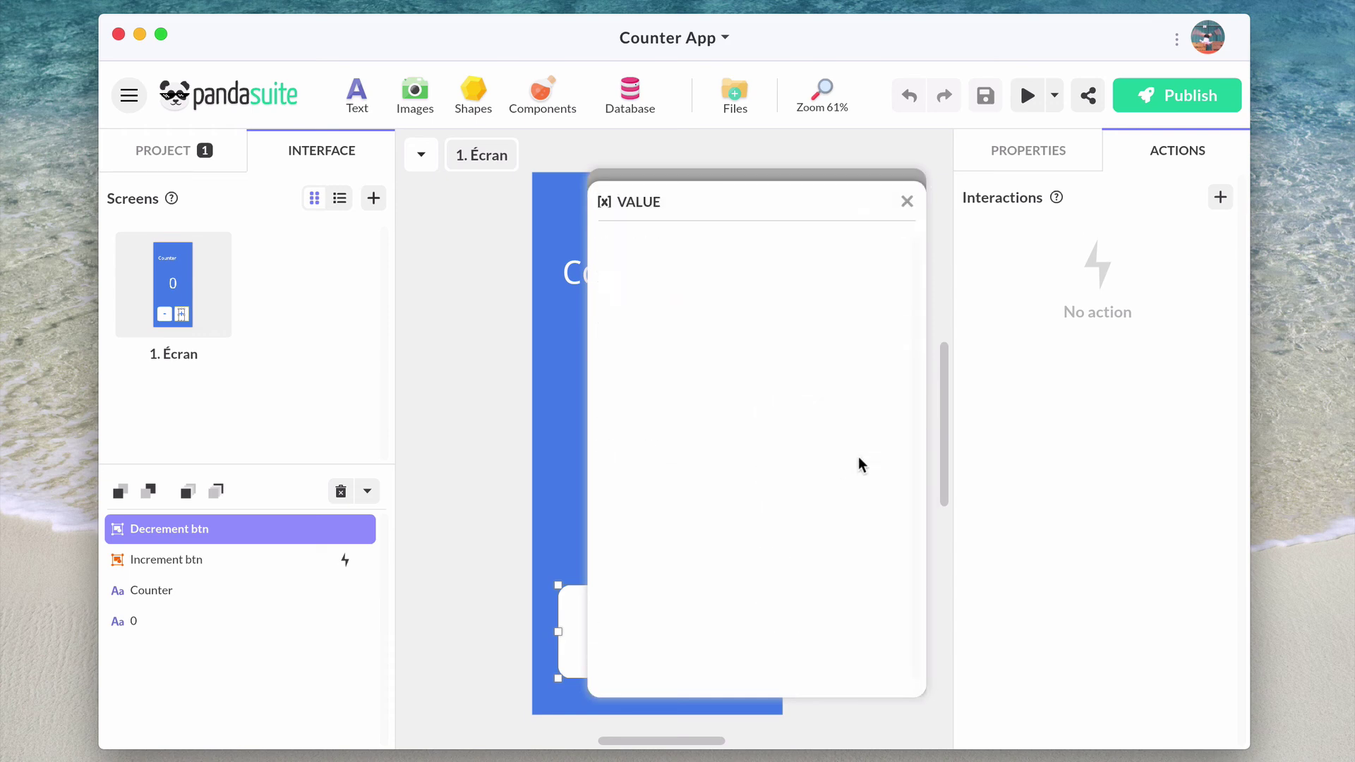
left_click(783, 318)
left_click(770, 354)
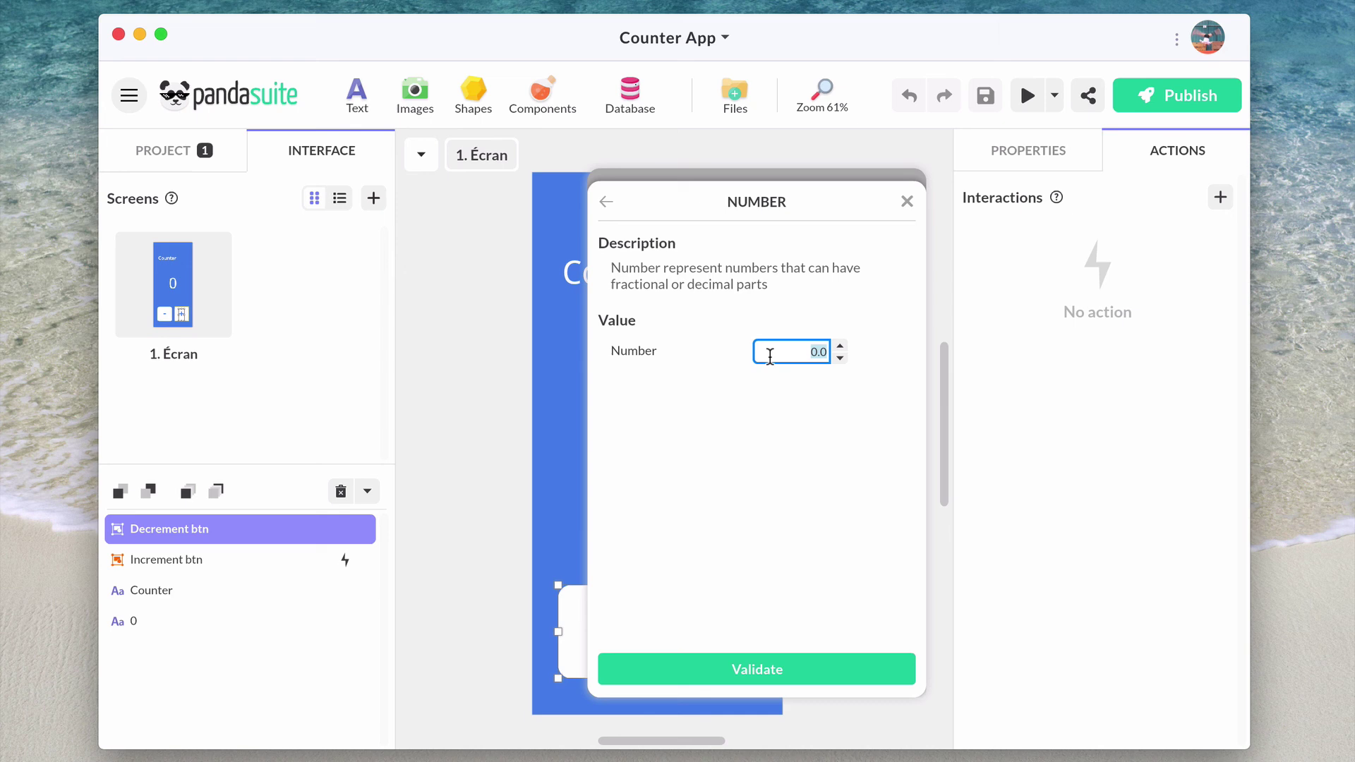
type("1")
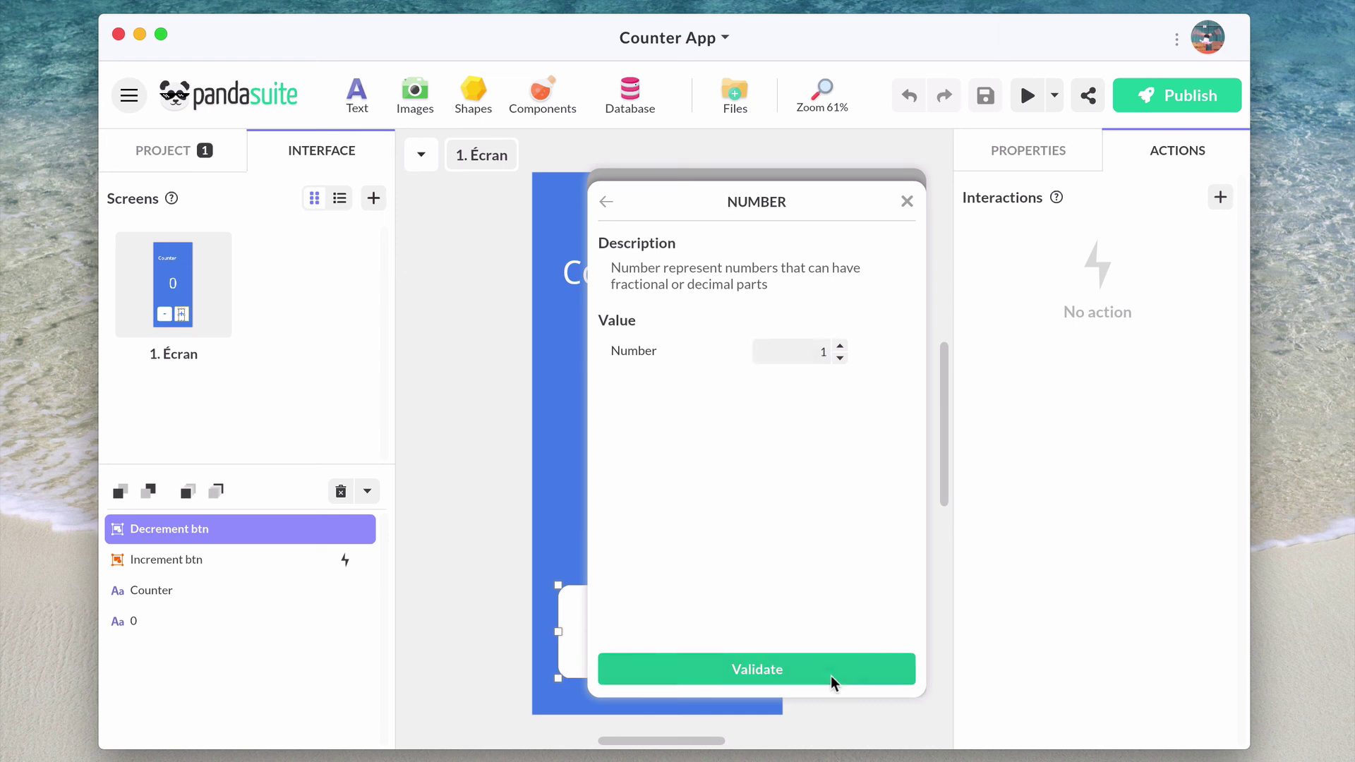
left_click(829, 674)
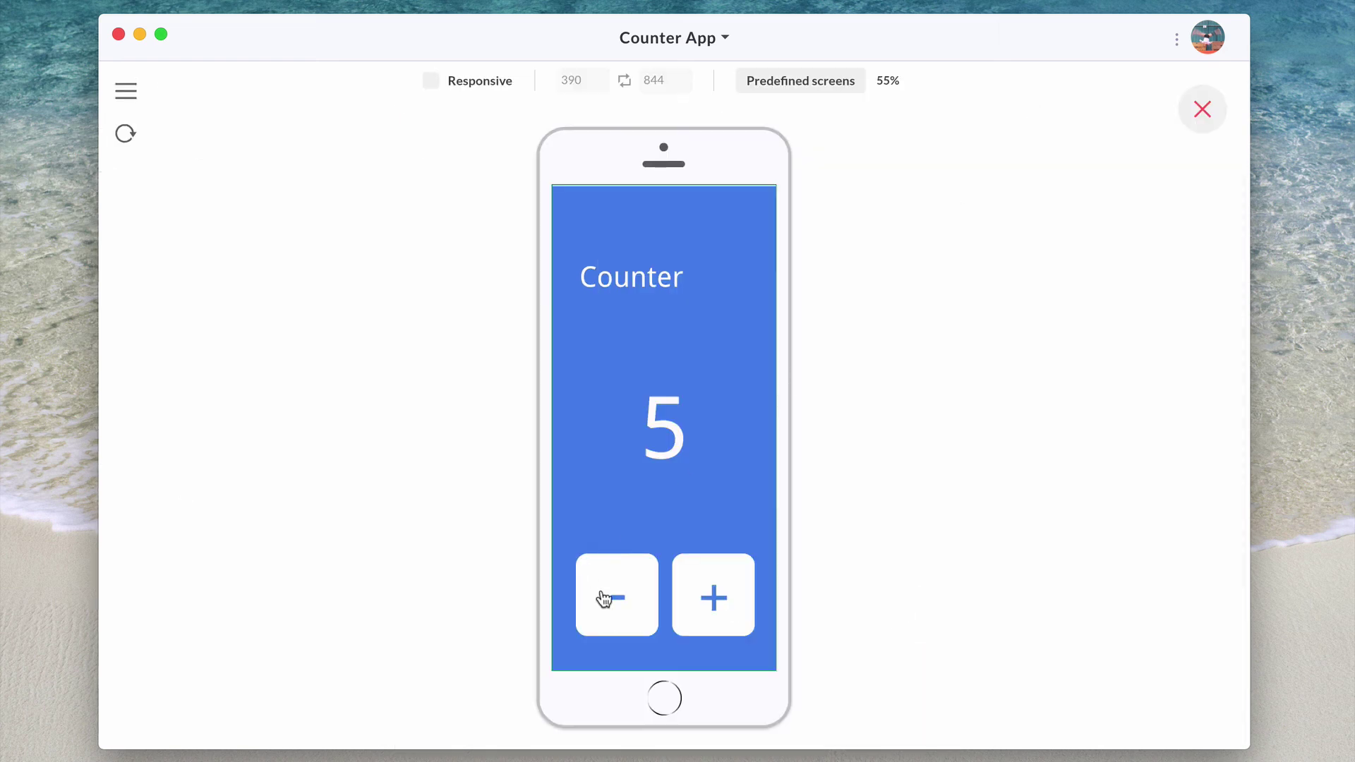
In preview, tap − and + alternately until the counter shows 2
left_click(604, 597)
left_click(605, 599)
left_click(723, 599)
left_click(609, 610)
left_click(689, 624)
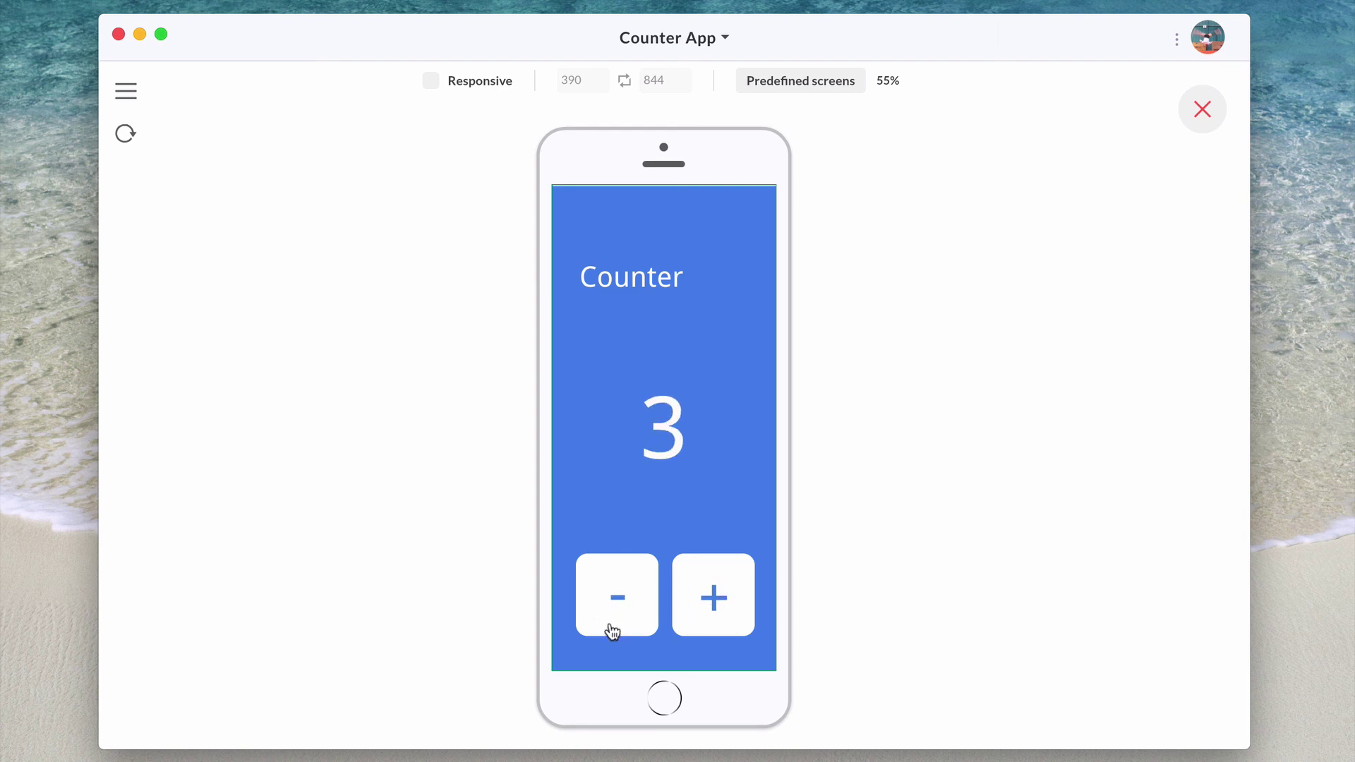
left_click(612, 632)
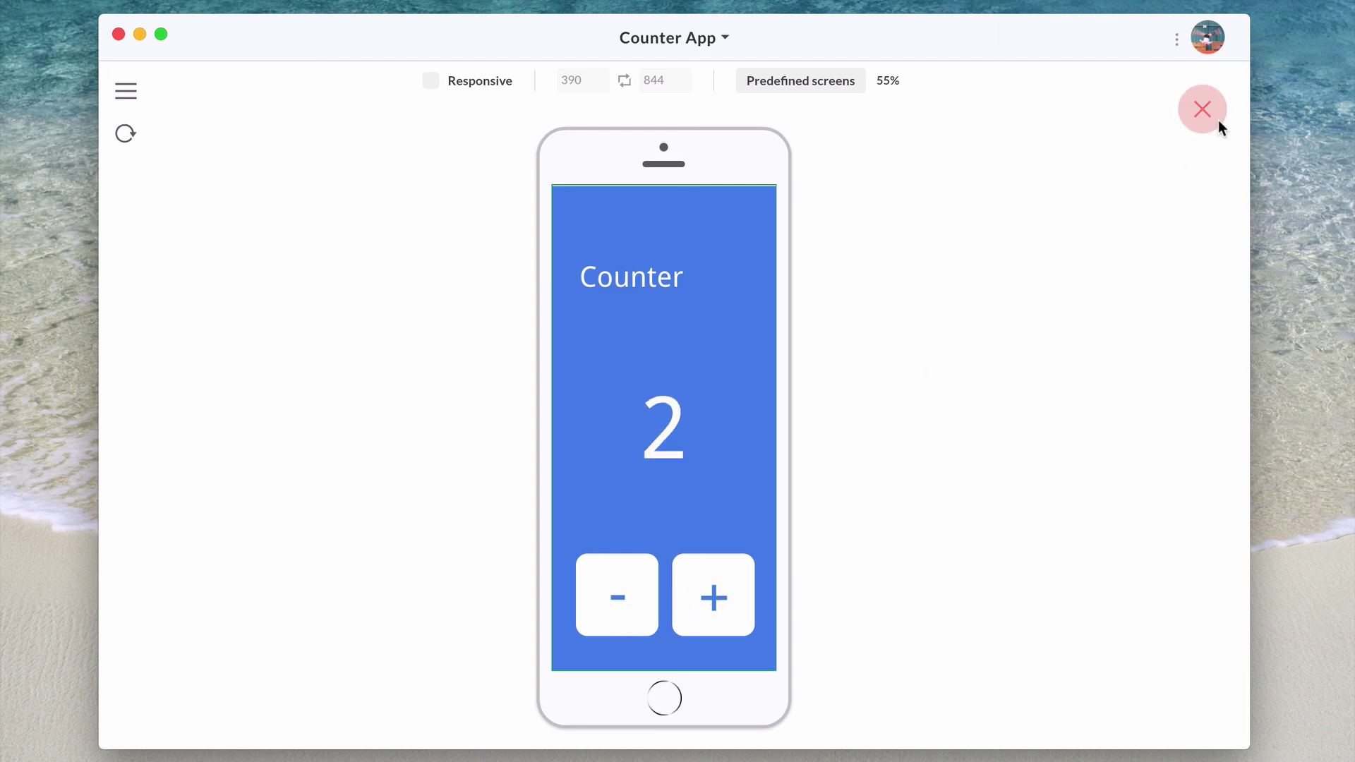